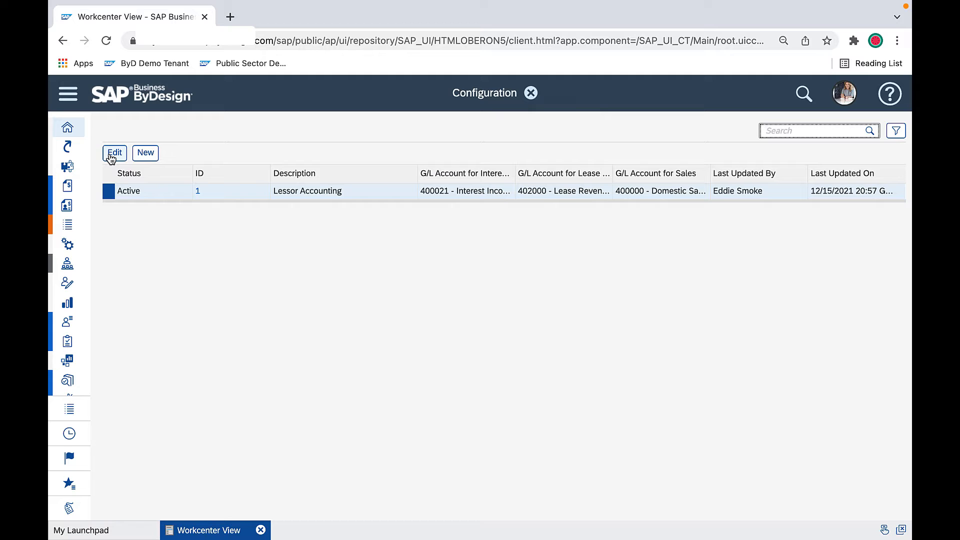
Open the Lessor Accounting configuration, review its chart of accounts and G/L account assignments, and close it.
{"action": "left_click", "coordinate": [113, 153]}
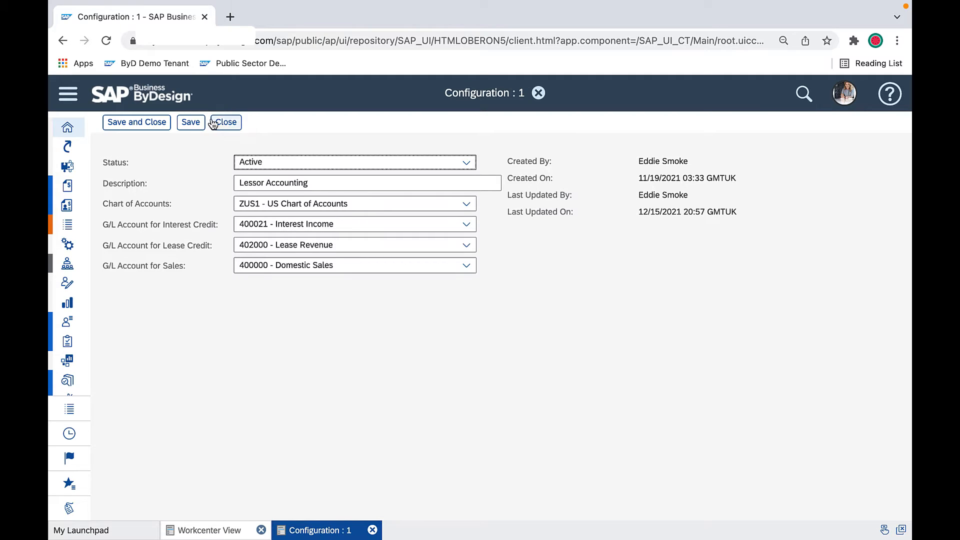
{"action": "left_click", "coordinate": [224, 125]}
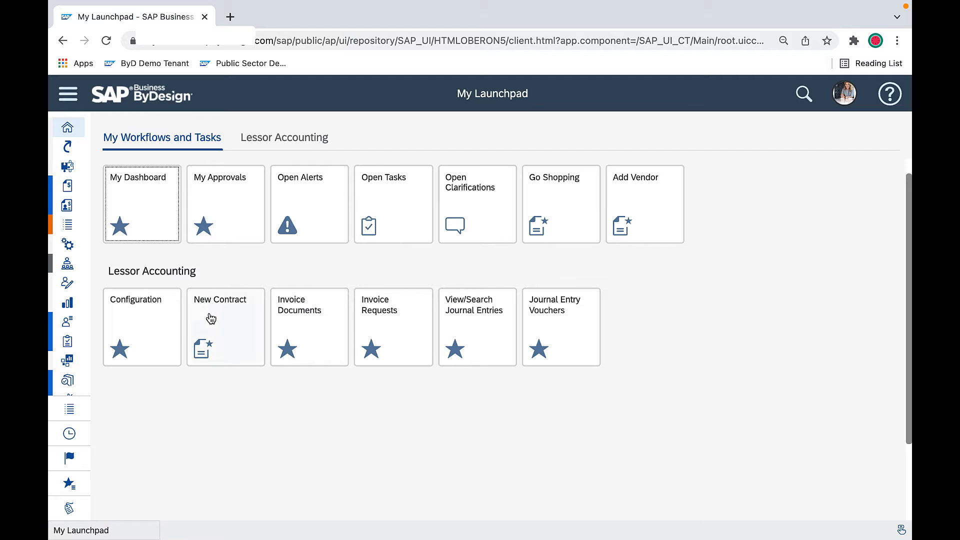
Start a new contract and set its account to Silverstar Corp.
{"action": "left_click", "coordinate": [213, 318]}
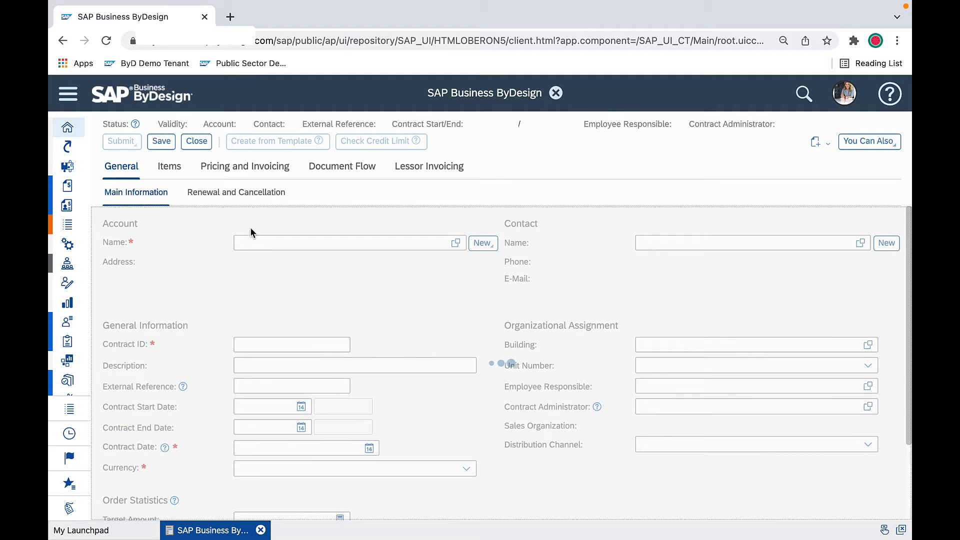
{"action": "left_click", "coordinate": [268, 250]}
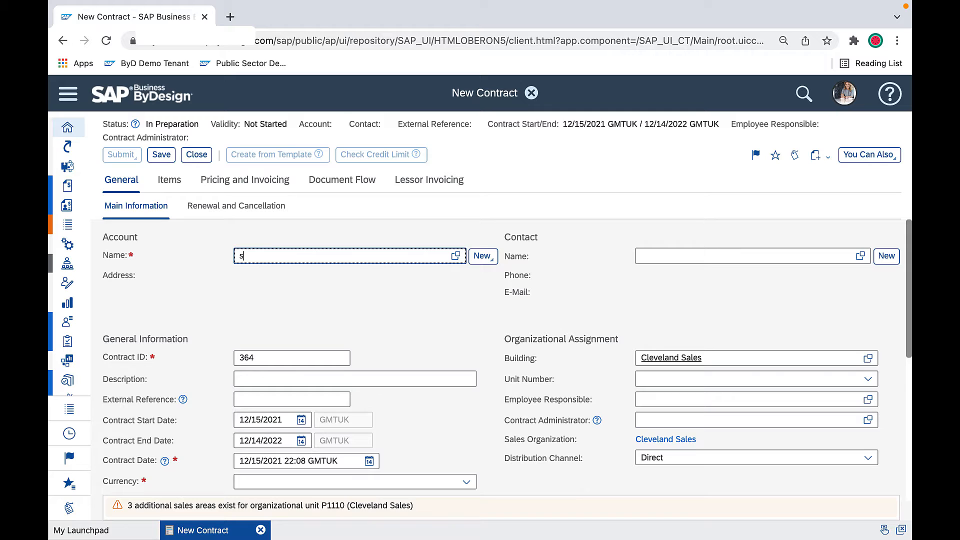
{"action": "key", "text": "BackSpace"}
{"action": "type", "text": "silverstar Corp."}
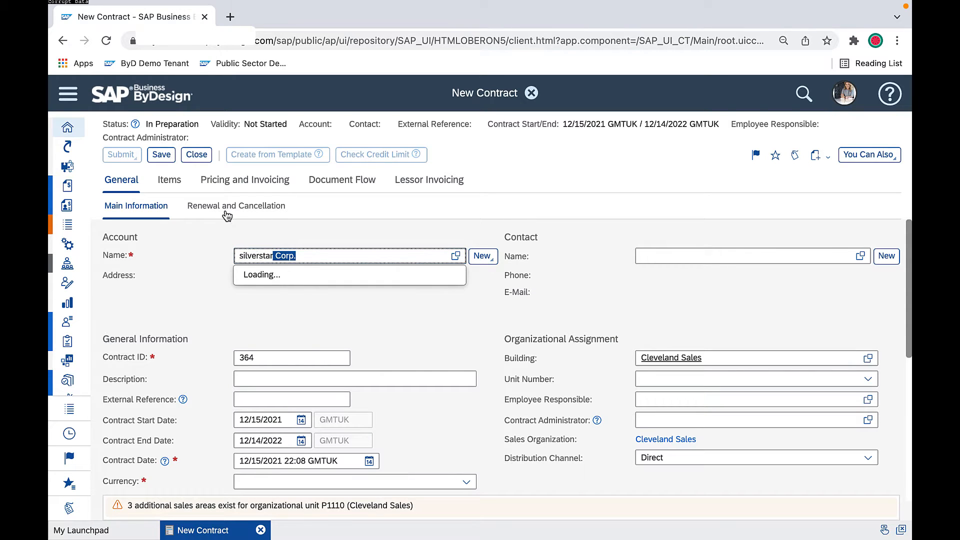
{"action": "left_click", "coordinate": [260, 274]}
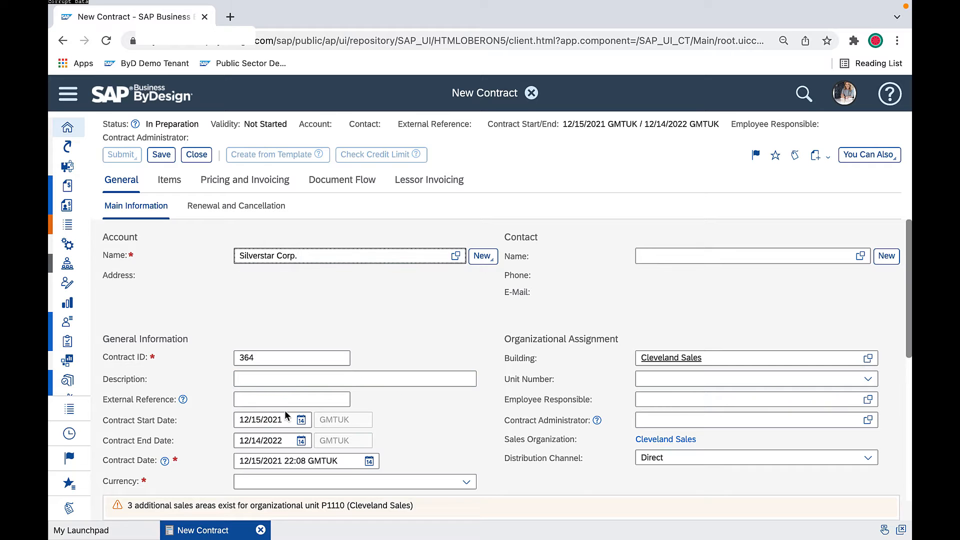
Enter "1 yr lease" as the contract description.
{"action": "left_click", "coordinate": [285, 378]}
{"action": "type", "text": "1 yr"}
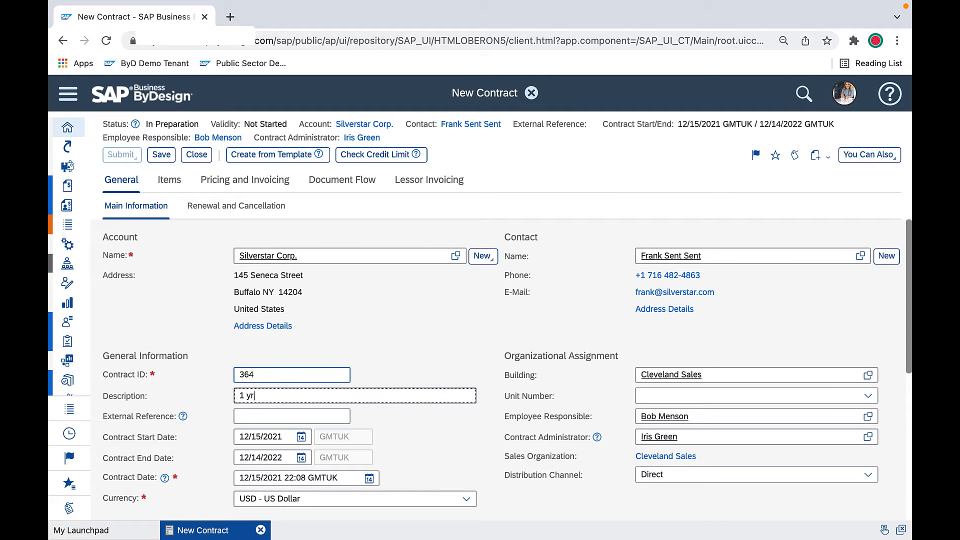
{"action": "type", "text": " lease"}
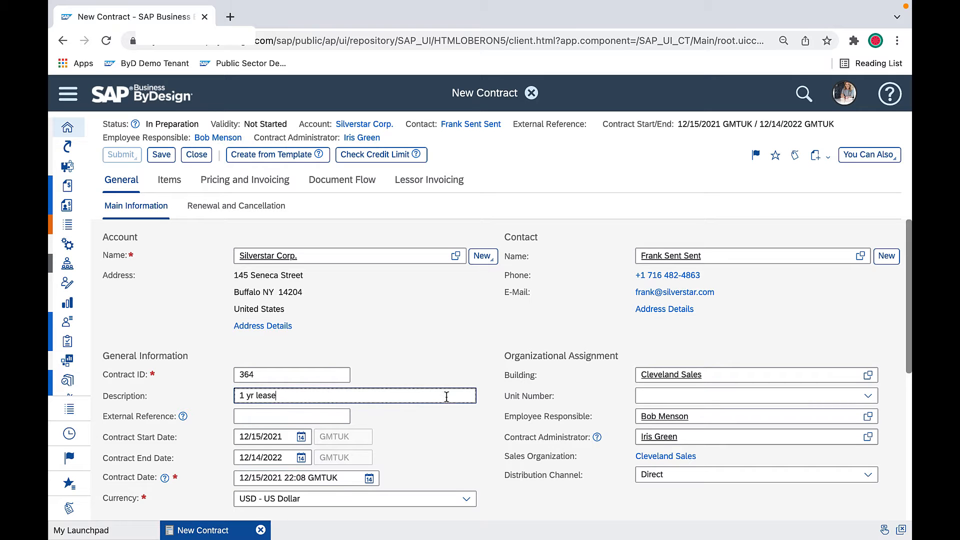
Set the contract start date to 10/01/2021 and the contract end date to 11/30/2022.
{"action": "scroll", "coordinate": [451, 396], "scroll_direction": "down", "scroll_amount": 2}
{"action": "scroll", "coordinate": [451, 396], "scroll_direction": "down", "scroll_amount": 1}
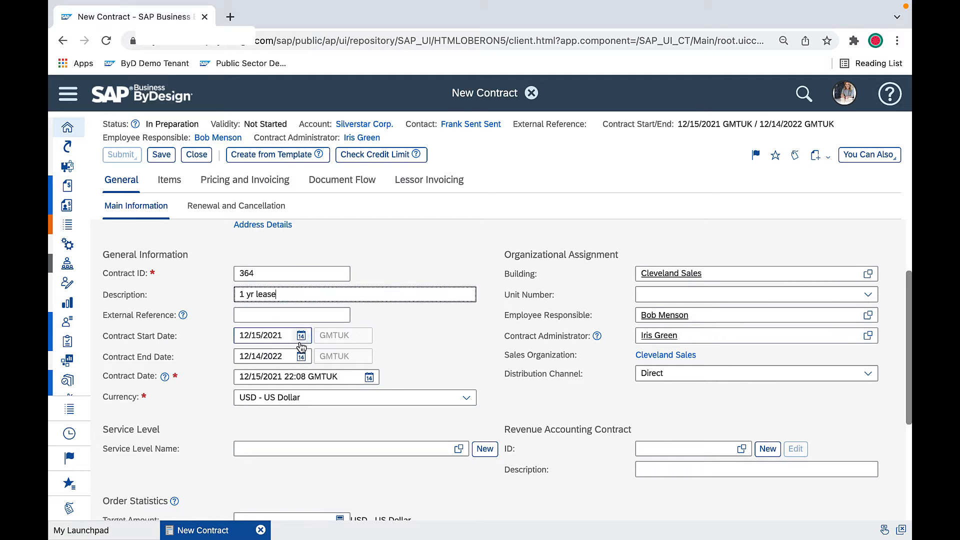
{"action": "left_click", "coordinate": [283, 336]}
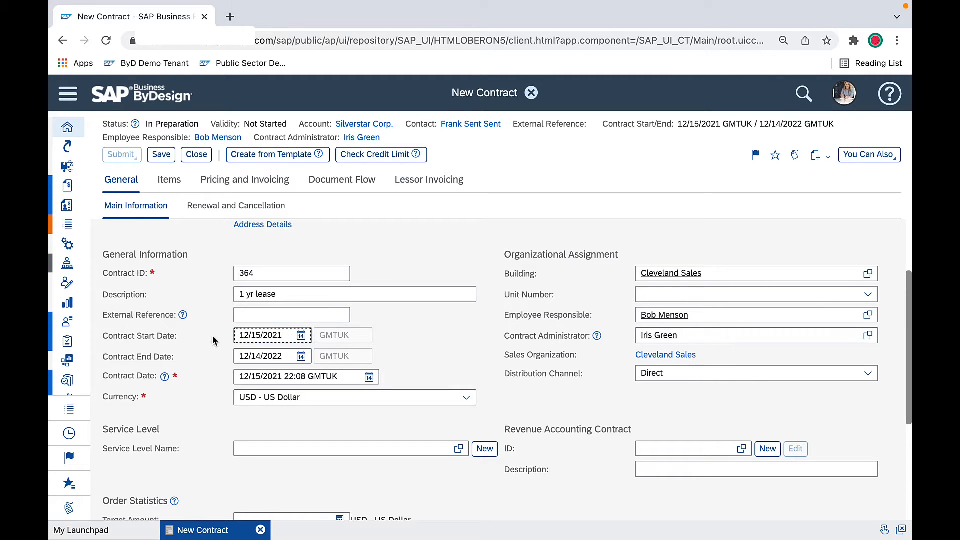
{"action": "left_click_drag", "start_coordinate": [283, 336], "coordinate": [234, 336]}
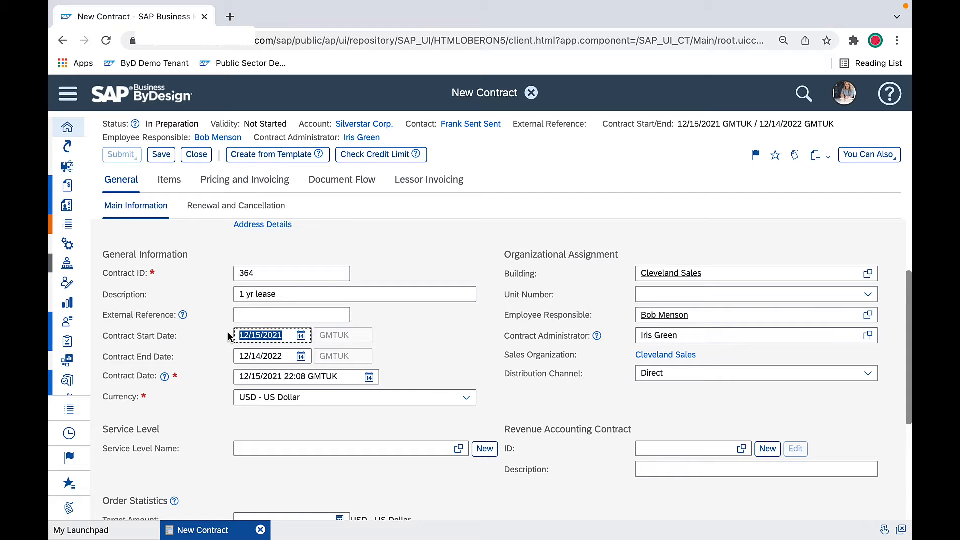
{"action": "type", "text": "10/01/2021"}
{"action": "key", "text": "Tab"}
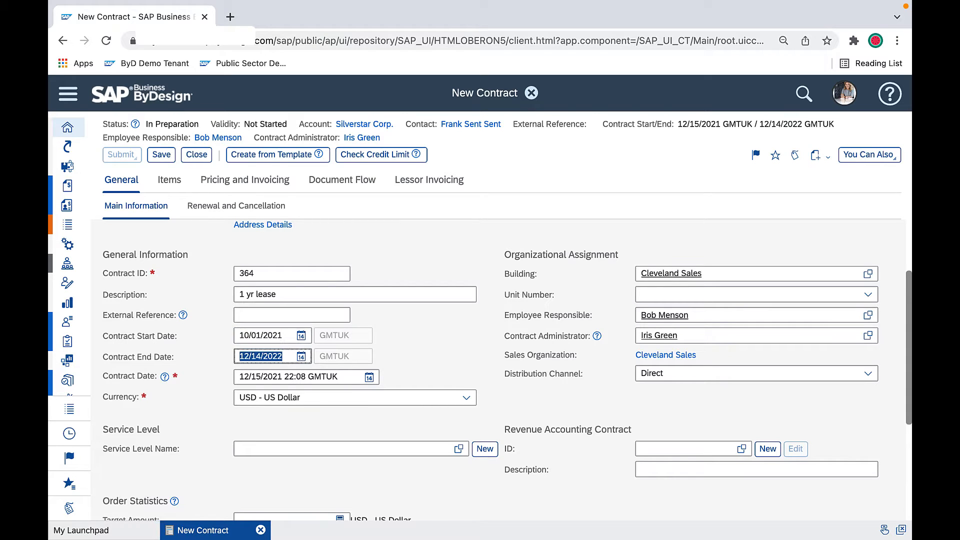
{"action": "type", "text": "11/30/22"}
{"action": "key", "text": "Tab"}
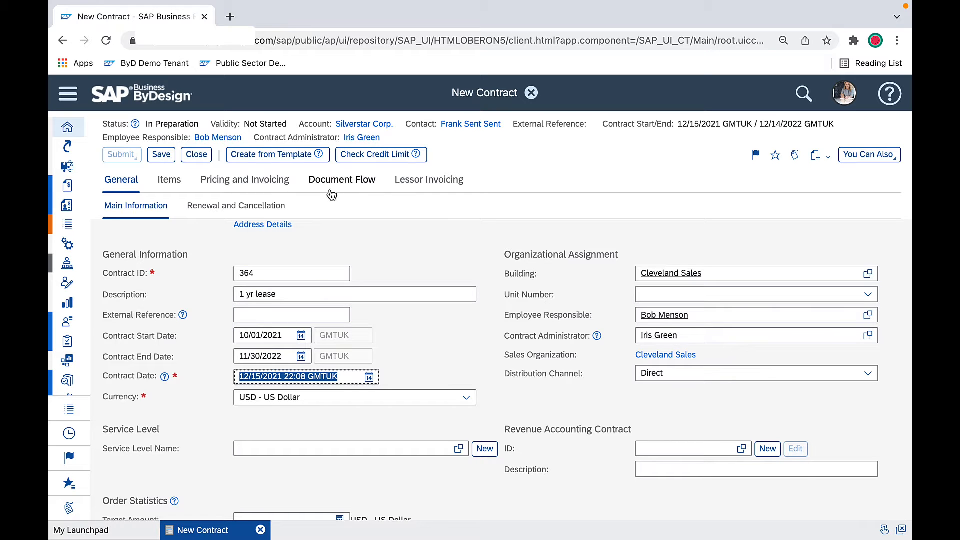
Go to the contract's lessor invoicing, review the payment schedule CSV in Excel, and close the workbook without saving.
{"action": "left_click", "coordinate": [417, 189]}
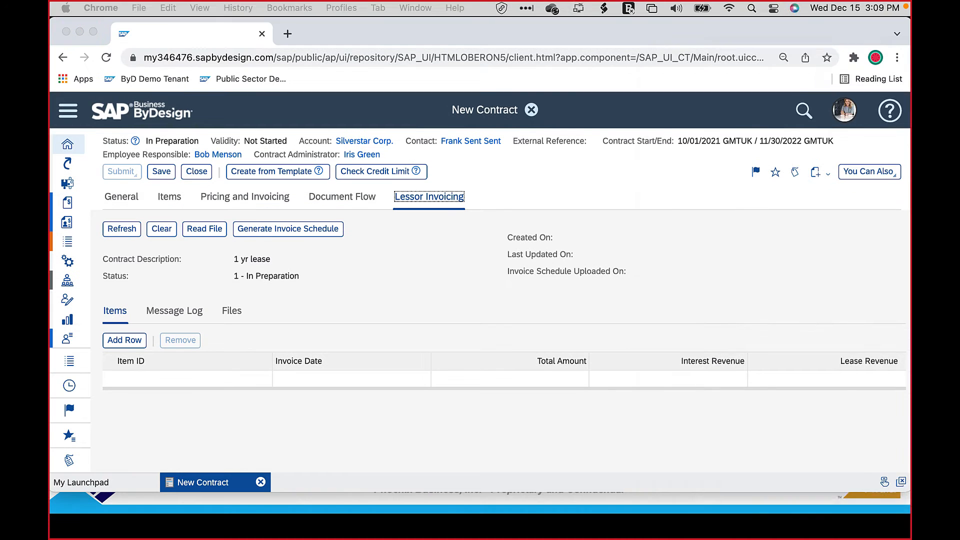
{"action": "left_click_drag", "start_coordinate": [849, 5], "coordinate": [525, 37]}
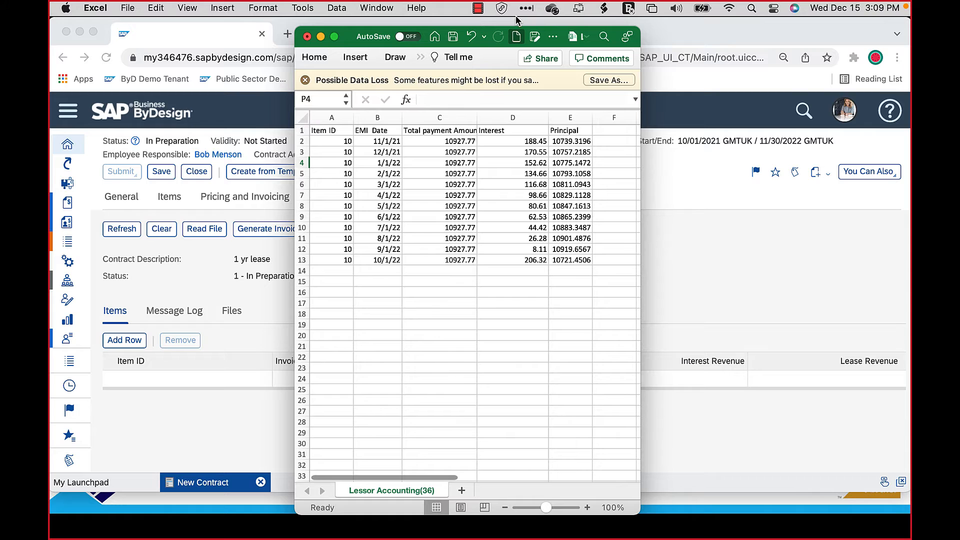
{"action": "left_click", "coordinate": [307, 37]}
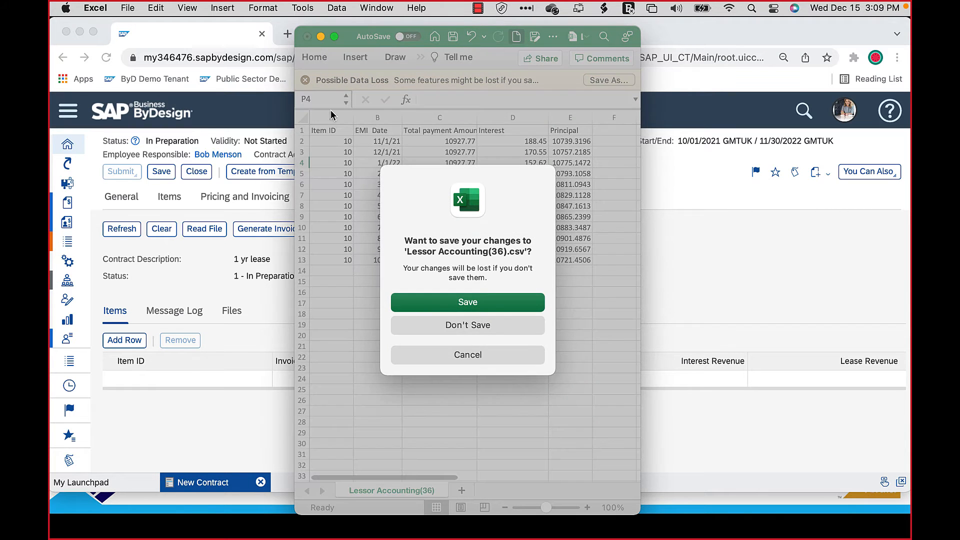
{"action": "left_click", "coordinate": [483, 323]}
Attach Lessor Accounting.csv from the Desktop to the contract's lessor invoicing files as a Standard Attachment.
{"action": "left_click", "coordinate": [232, 310]}
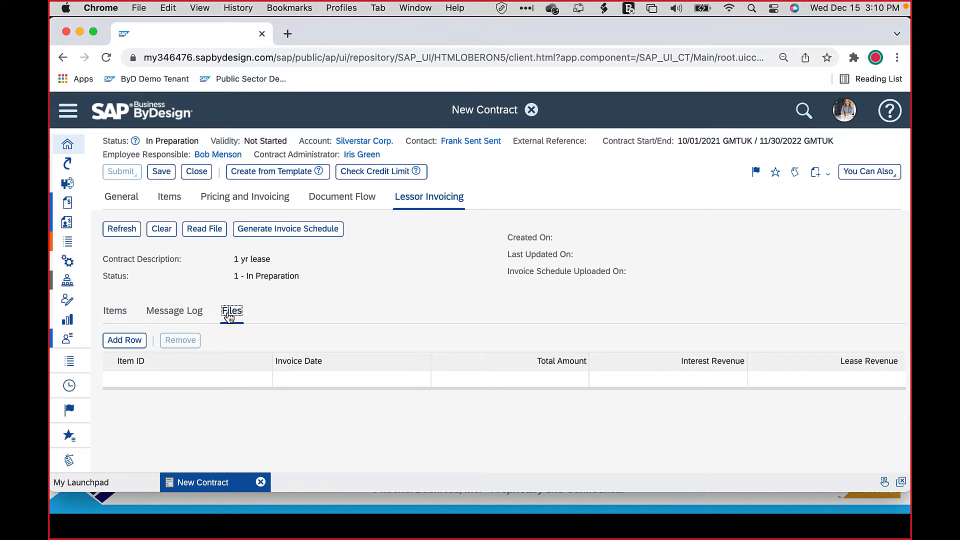
{"action": "left_click", "coordinate": [149, 357]}
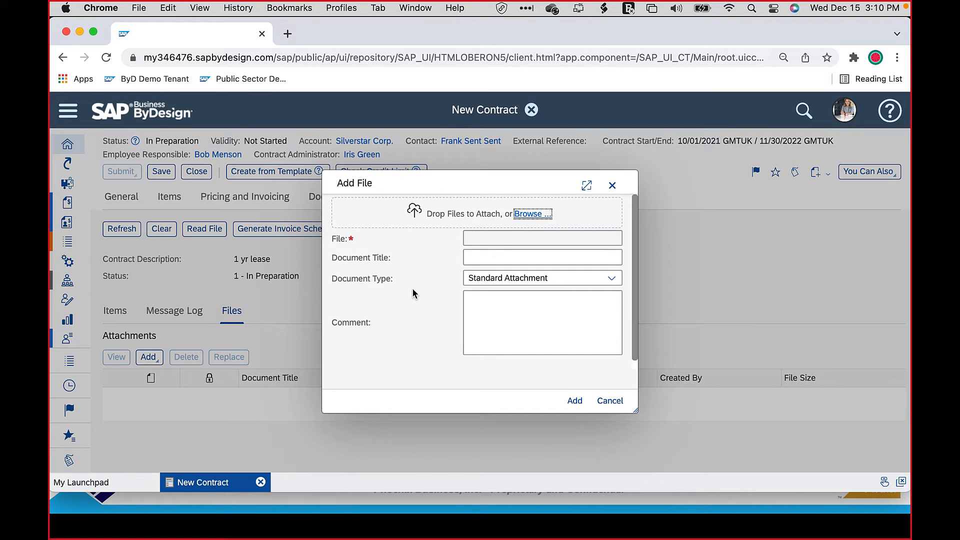
{"action": "left_click", "coordinate": [533, 214]}
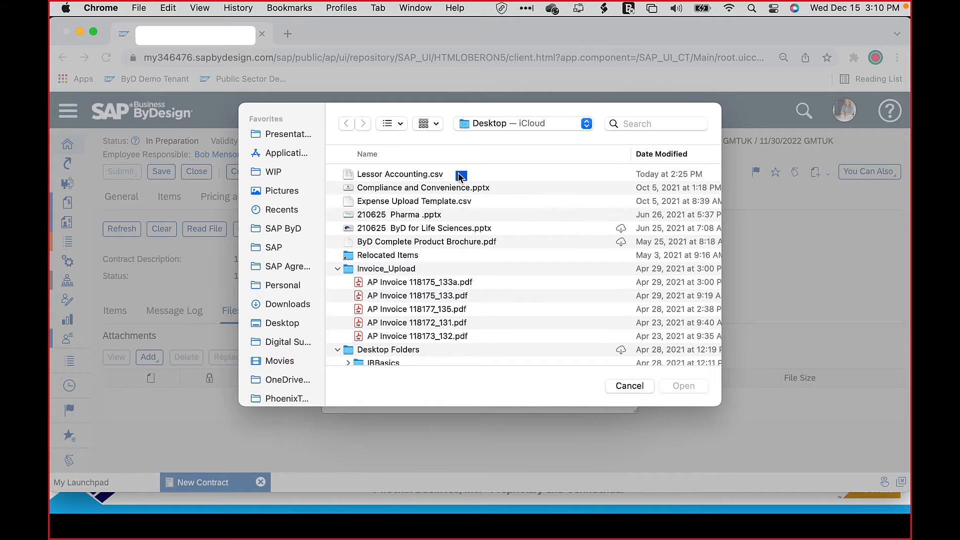
{"action": "left_click", "coordinate": [460, 175]}
{"action": "left_click", "coordinate": [684, 387]}
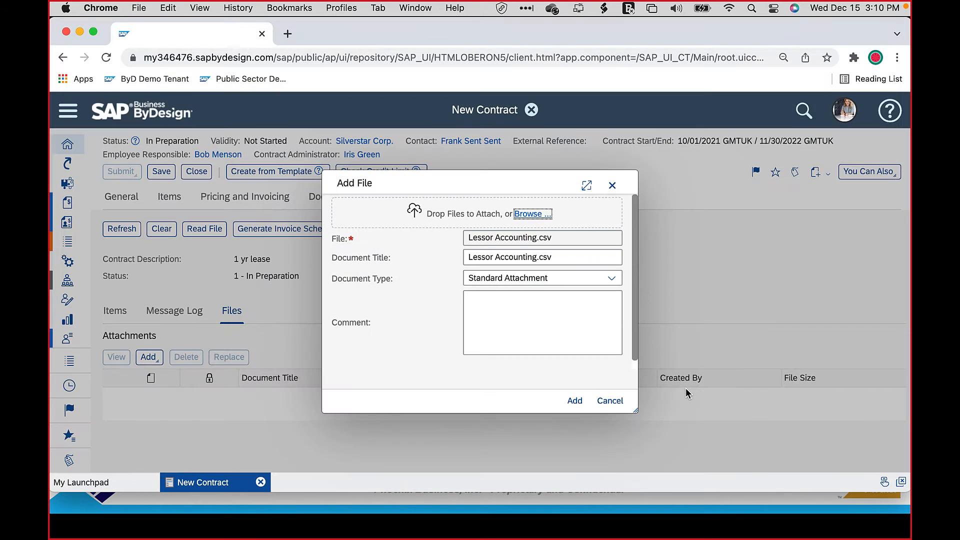
{"action": "left_click", "coordinate": [568, 407]}
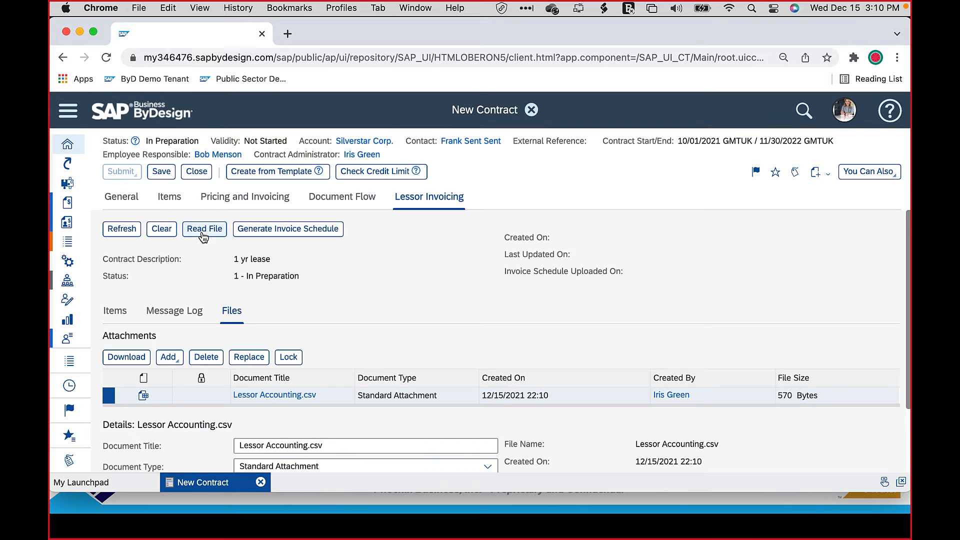
Read the attached file, generate the invoice schedule, and check the imported lines' dates, total amounts, interest revenue and lease revenue.
{"action": "left_click", "coordinate": [202, 230]}
{"action": "left_click", "coordinate": [294, 234]}
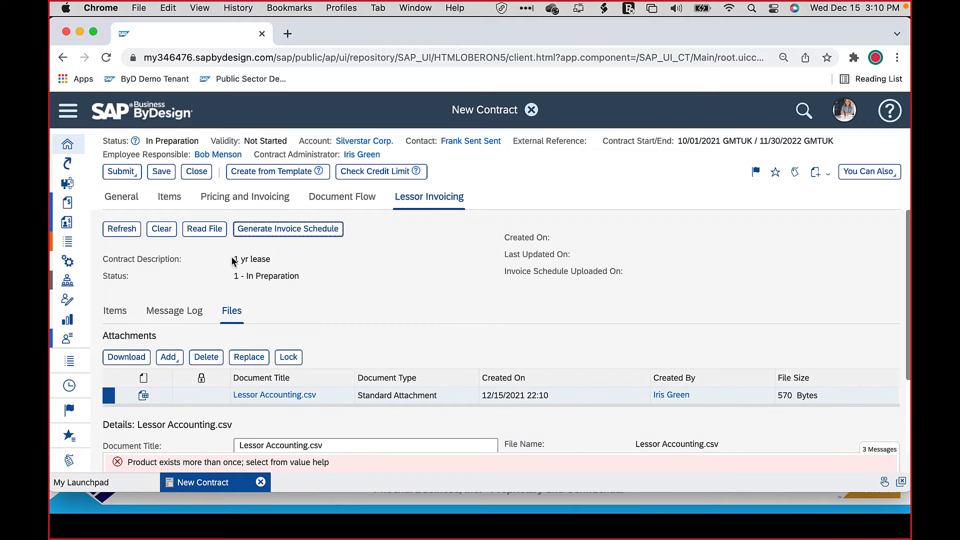
{"action": "left_click", "coordinate": [114, 314]}
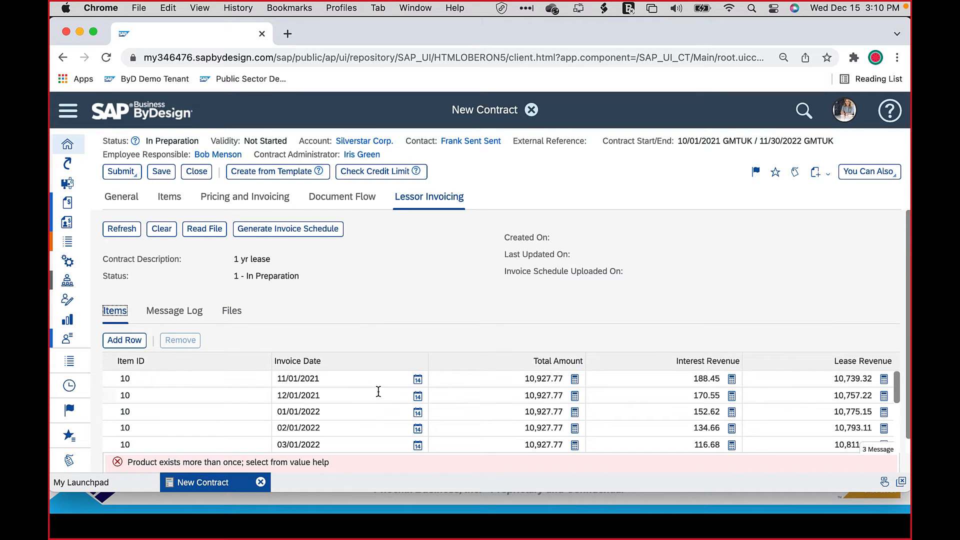
{"action": "scroll", "coordinate": [480, 394], "scroll_direction": "down", "scroll_amount": 5}
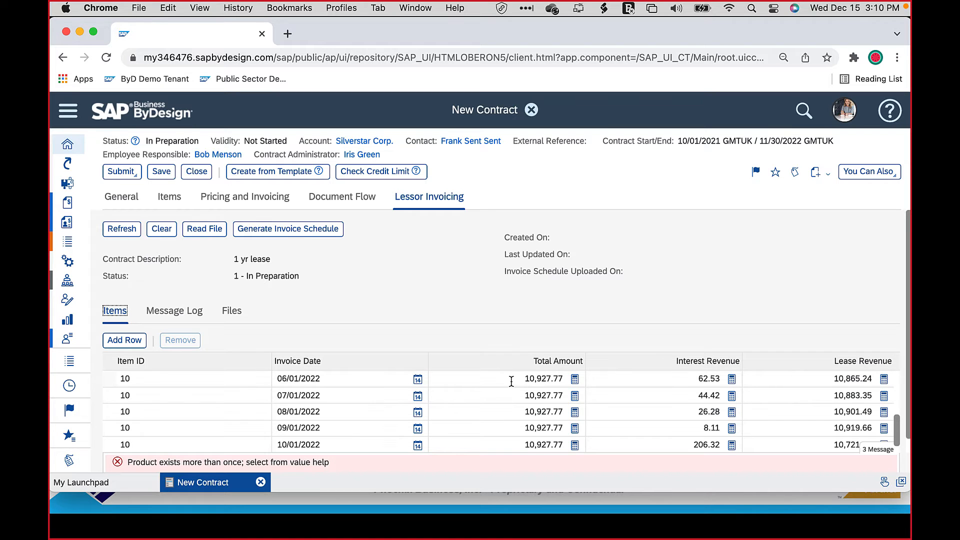
{"action": "left_click", "coordinate": [646, 383]}
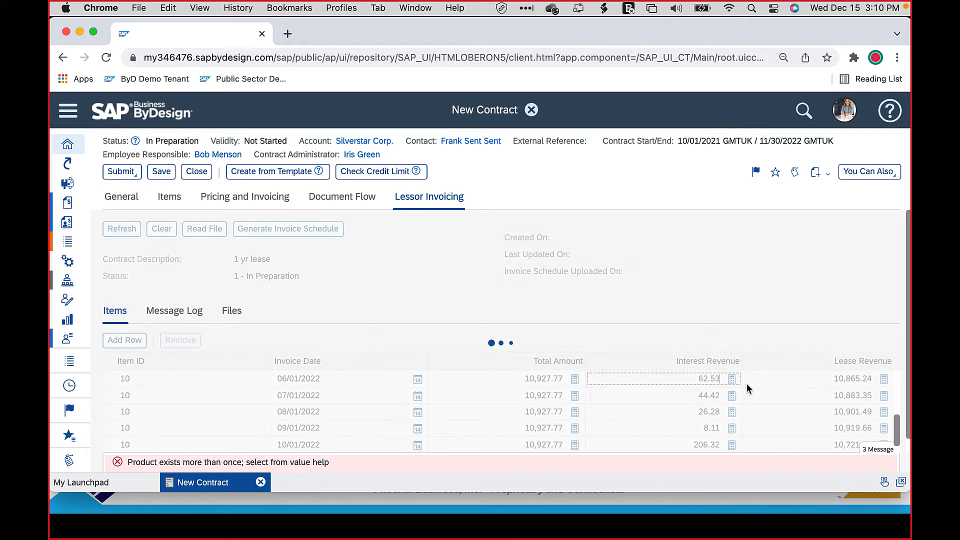
{"action": "left_click", "coordinate": [801, 379]}
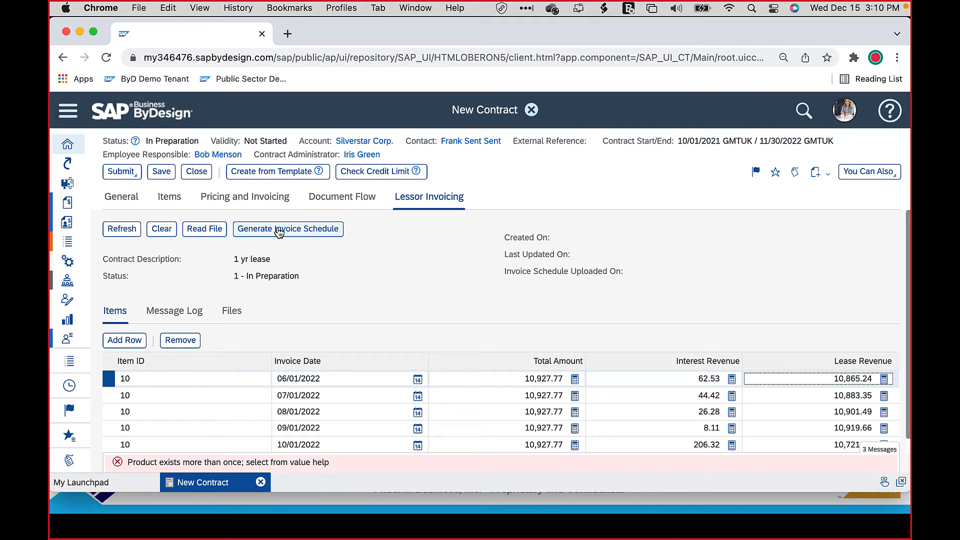
Review the contract's lease item 10 and its pricing details.
{"action": "left_click", "coordinate": [169, 199]}
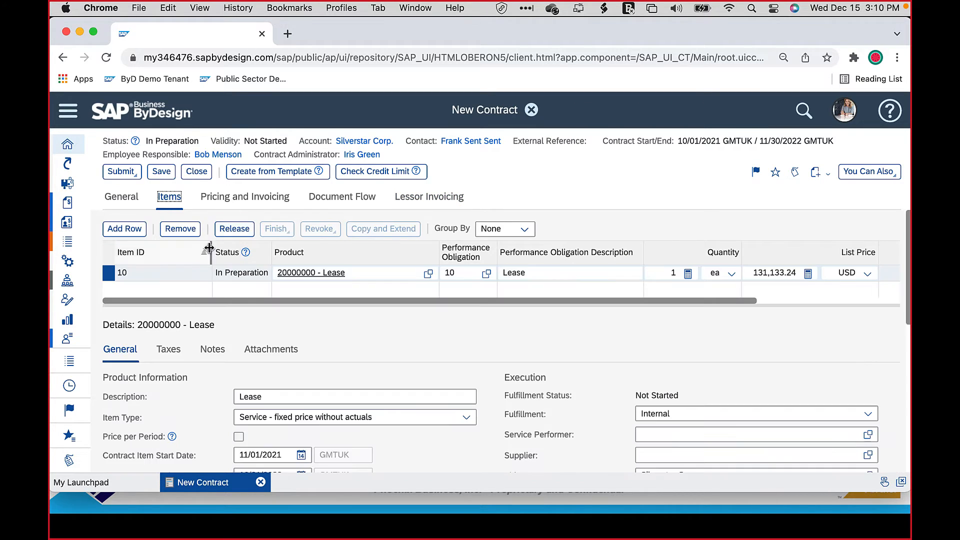
{"action": "left_click", "coordinate": [377, 274]}
{"action": "left_click", "coordinate": [245, 196]}
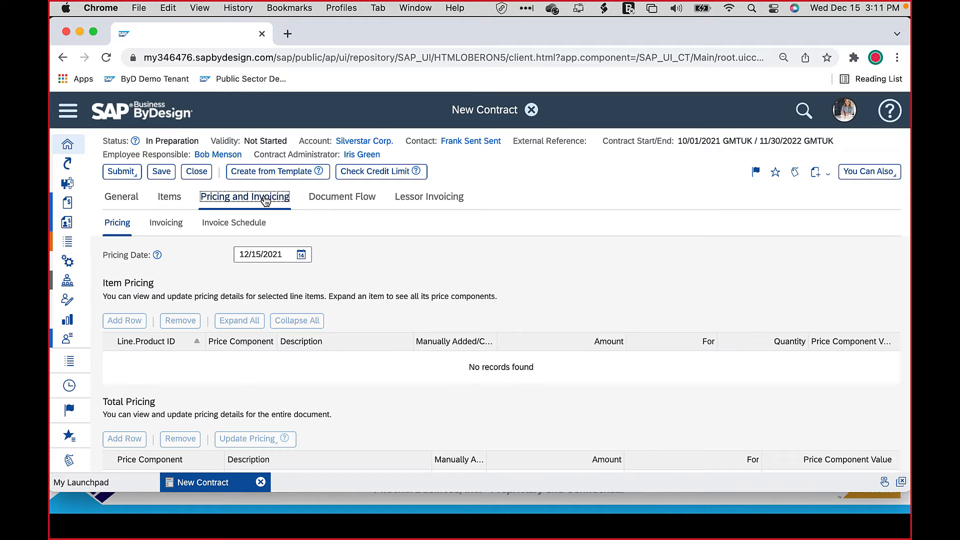
{"action": "left_click", "coordinate": [162, 200]}
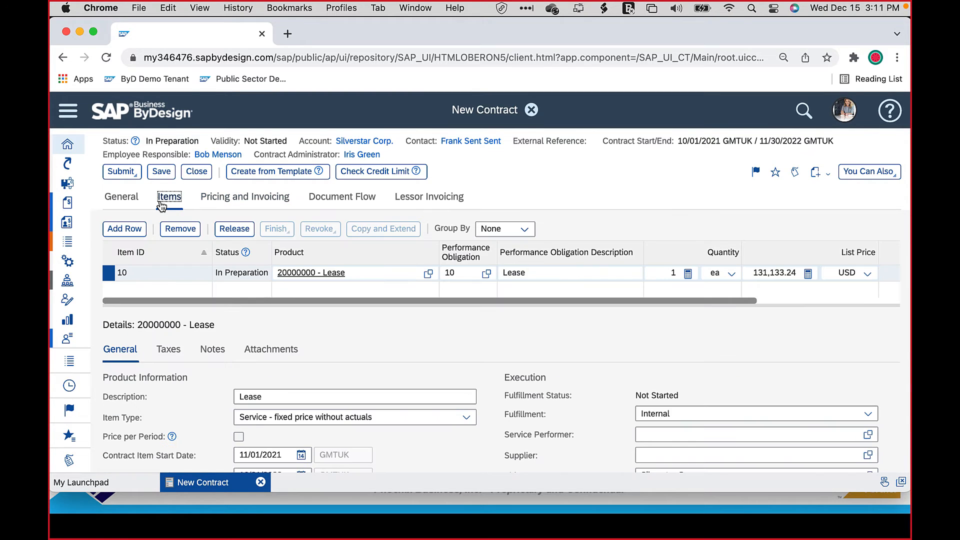
{"action": "left_click", "coordinate": [252, 200]}
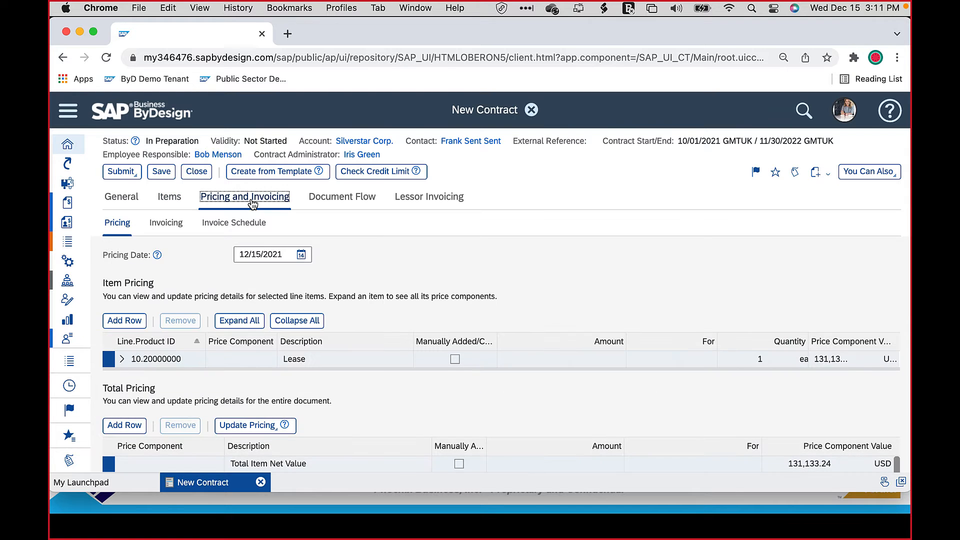
Show and expand the contract's invoice schedule to examine the invoice dates and amounts for item 10.
{"action": "left_click", "coordinate": [222, 223]}
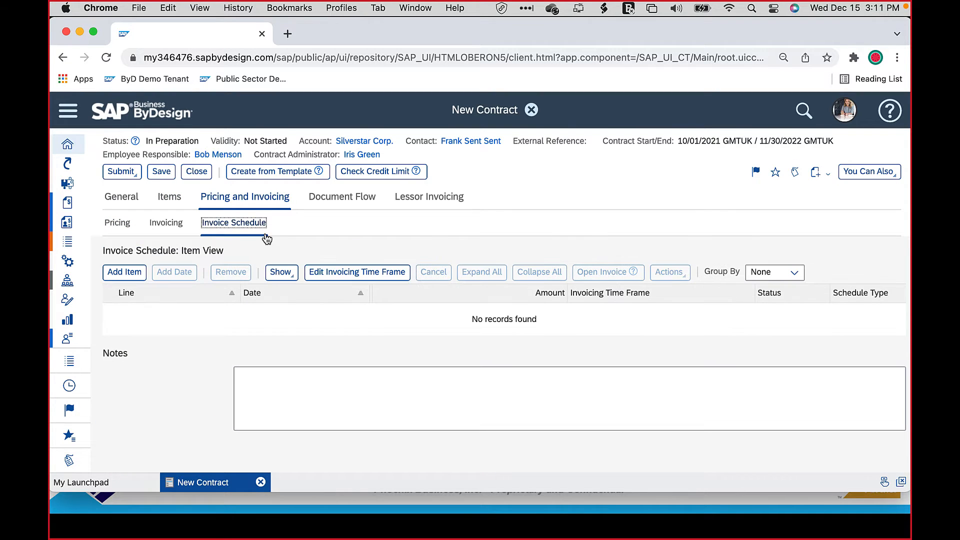
{"action": "left_click", "coordinate": [281, 274]}
{"action": "left_click", "coordinate": [292, 310]}
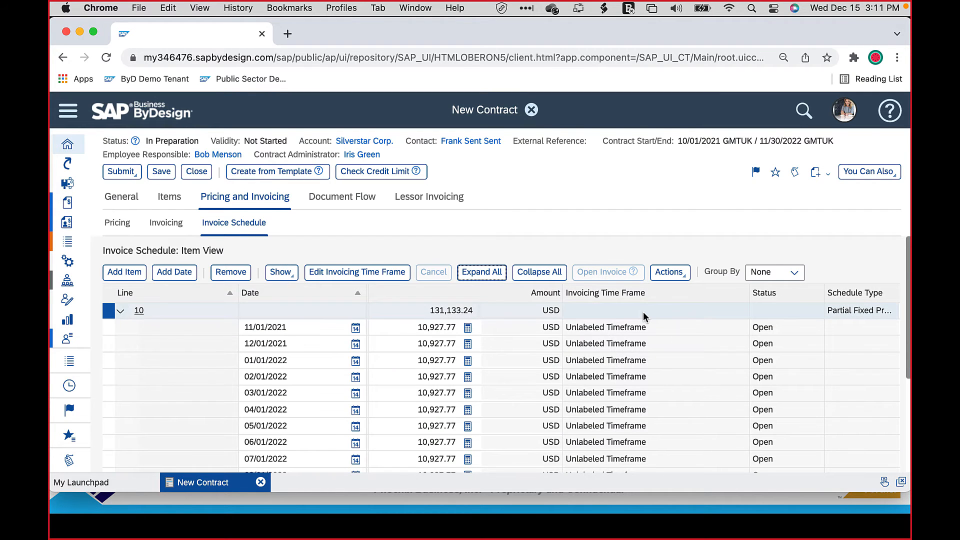
{"action": "scroll", "coordinate": [643, 315], "scroll_direction": "down", "scroll_amount": 5}
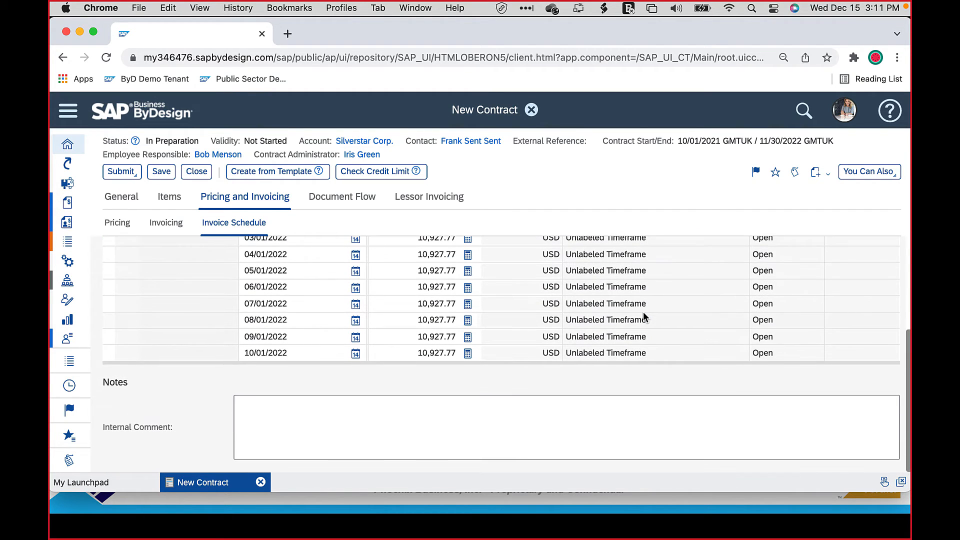
Release the new contract.
{"action": "scroll", "coordinate": [643, 316], "scroll_direction": "up", "scroll_amount": 5}
{"action": "left_click", "coordinate": [113, 170]}
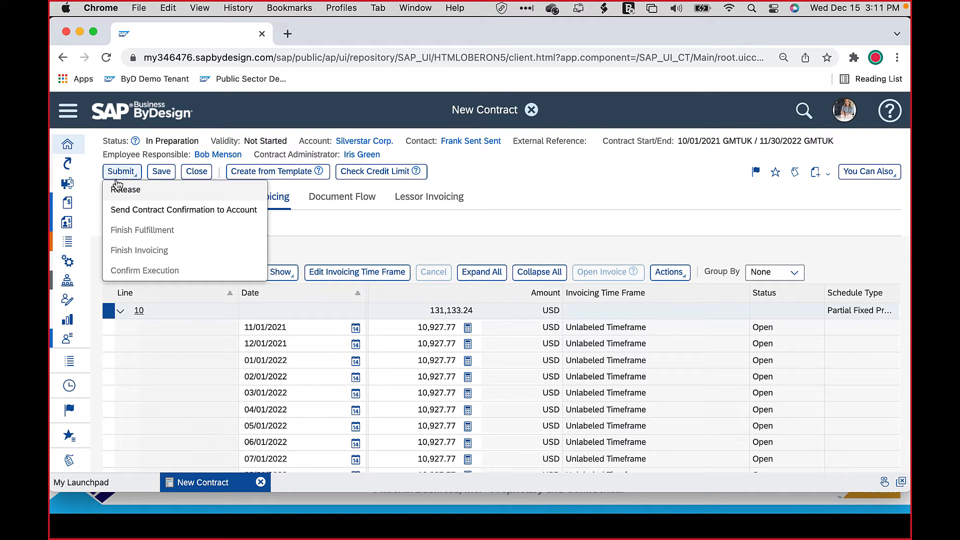
{"action": "left_click", "coordinate": [113, 188]}
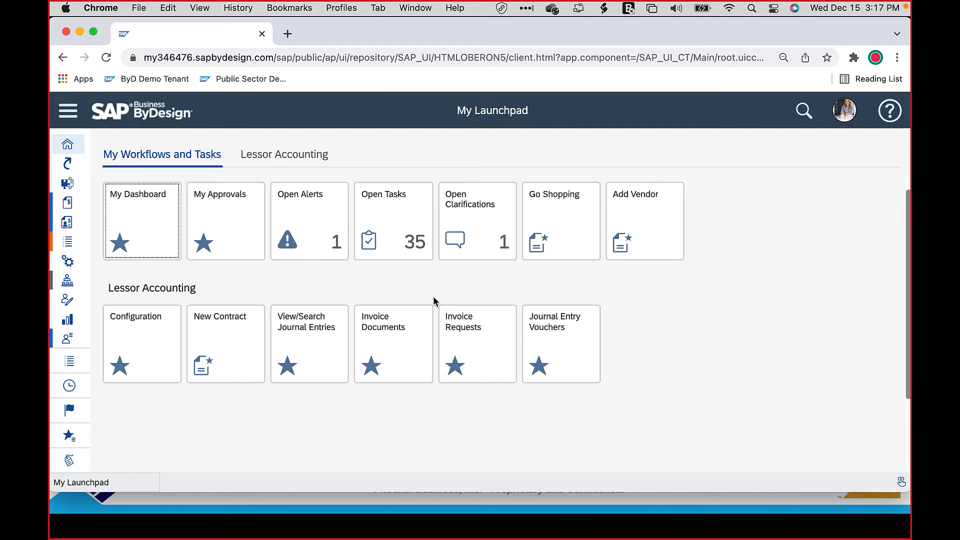
Create scheduled invoice requests from Silverstar Corp.'s processed 1 yr lease contract invoice request and save it.
{"action": "left_click", "coordinate": [463, 323]}
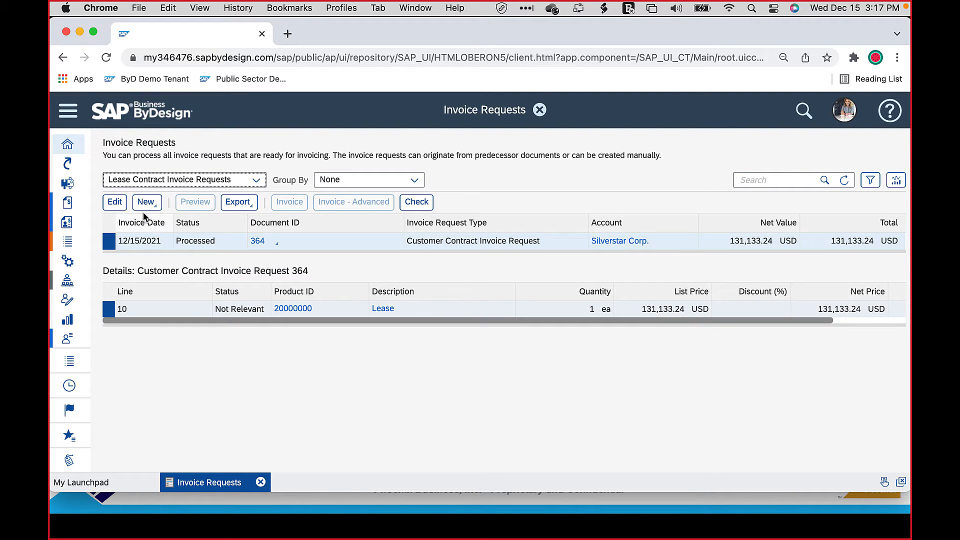
{"action": "left_click", "coordinate": [108, 201]}
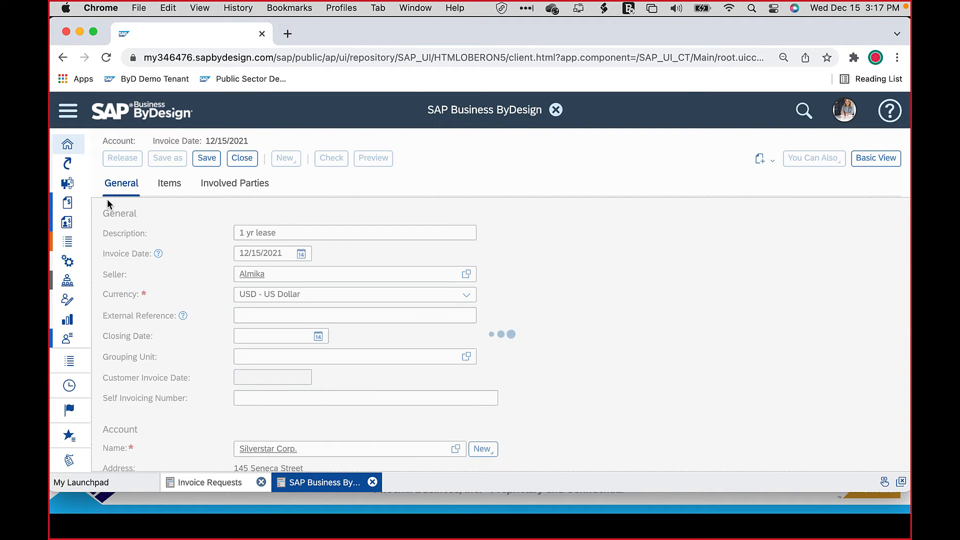
{"action": "left_click", "coordinate": [837, 159]}
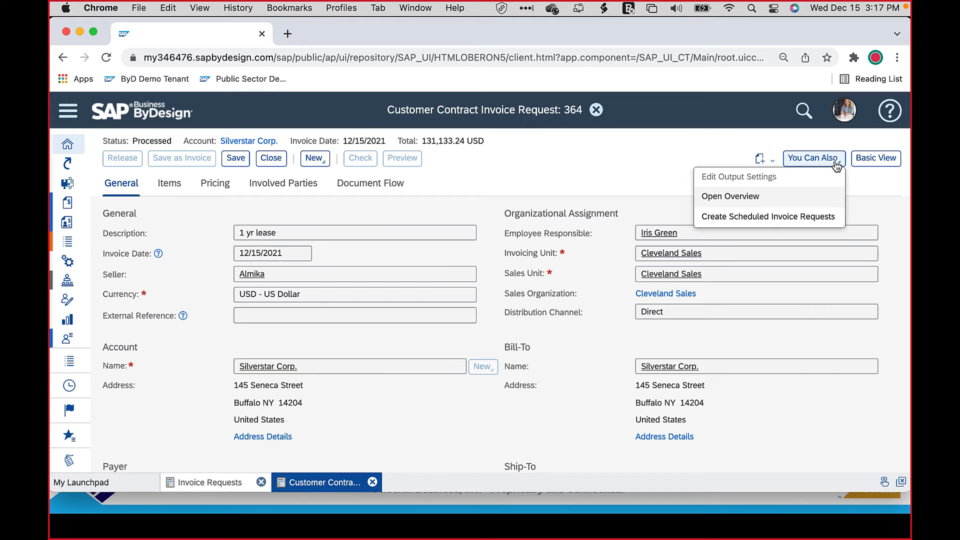
{"action": "left_click", "coordinate": [772, 219]}
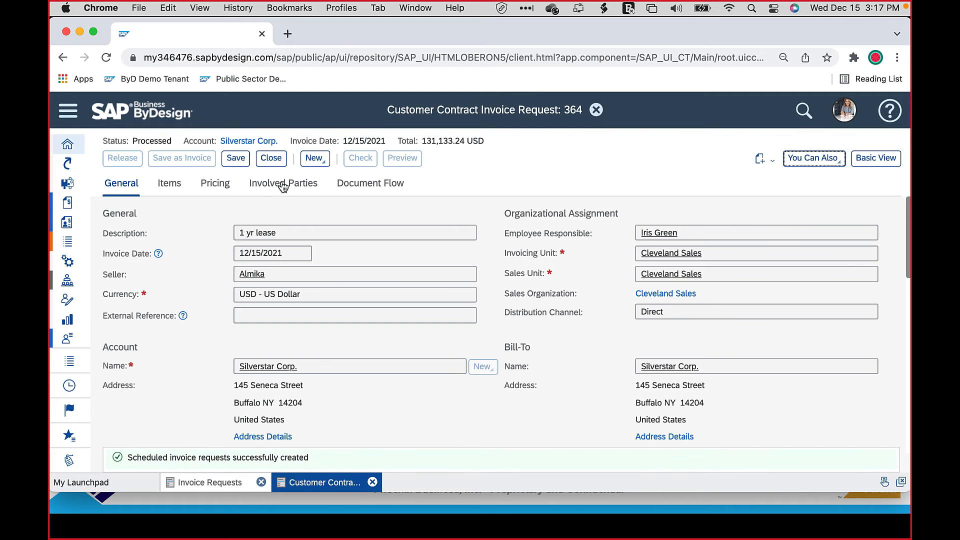
{"action": "left_click", "coordinate": [237, 159]}
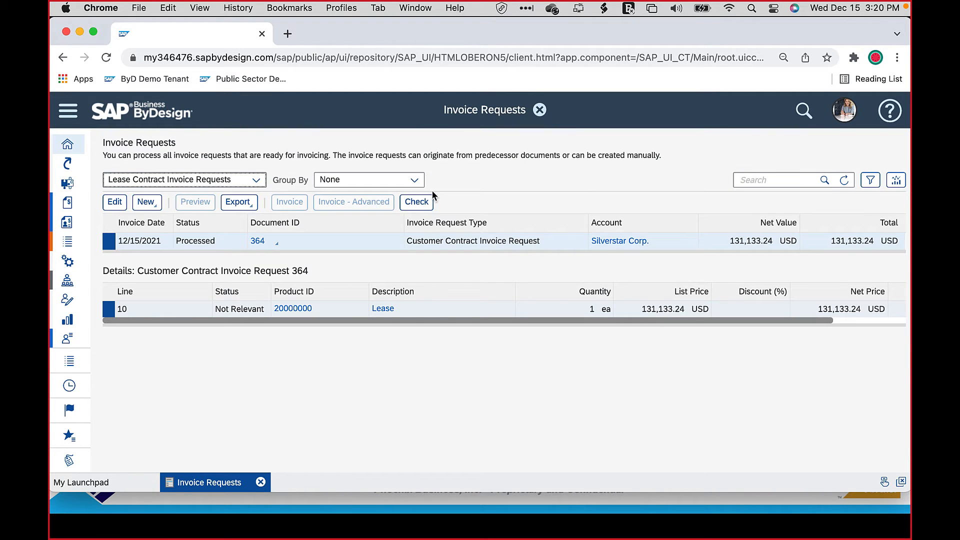
Invoice Silverstar Corp.'s scheduled request from the Lease Contract Invoice - To Be Invoiced view, releasing the 11/01/2021 and 12/01/2021 invoices, and refresh the list.
{"action": "left_click", "coordinate": [238, 181]}
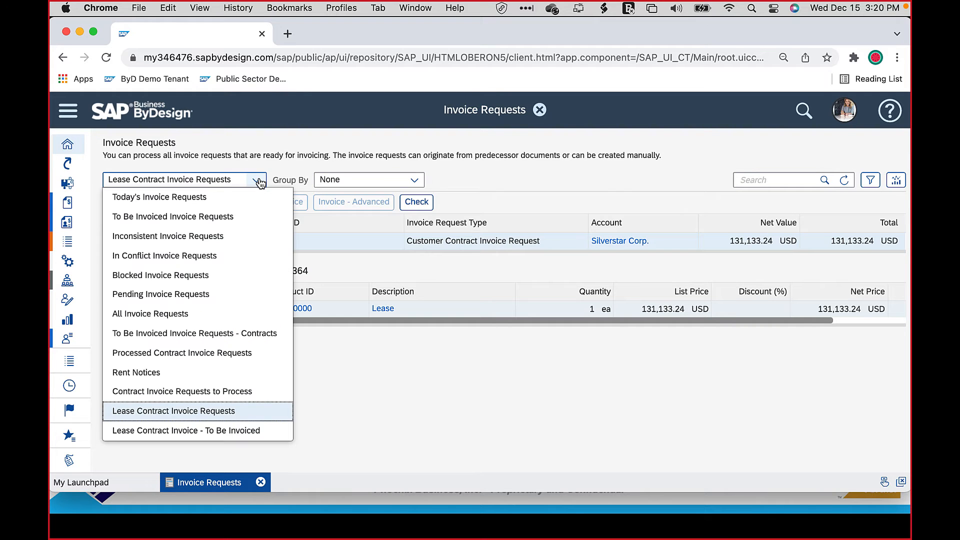
{"action": "left_click", "coordinate": [242, 431]}
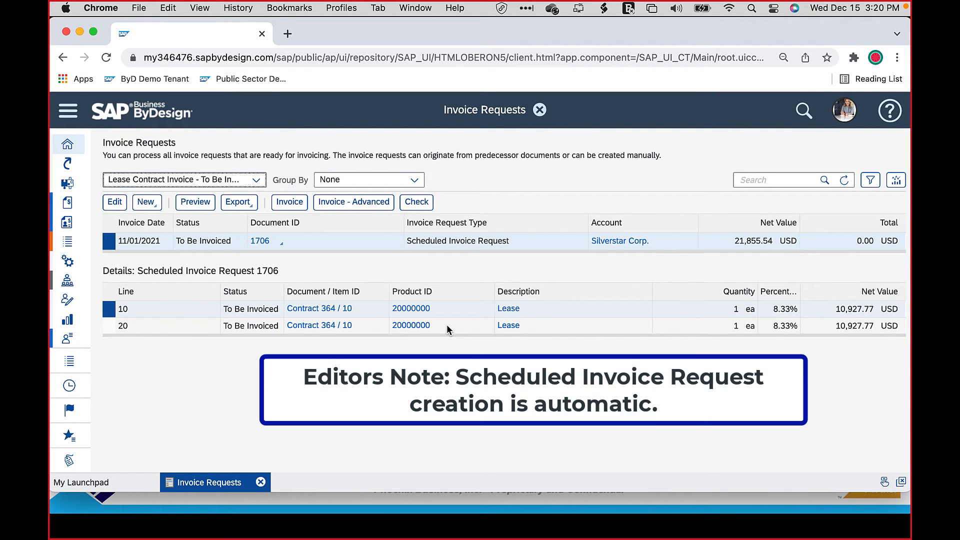
{"action": "left_click", "coordinate": [295, 206]}
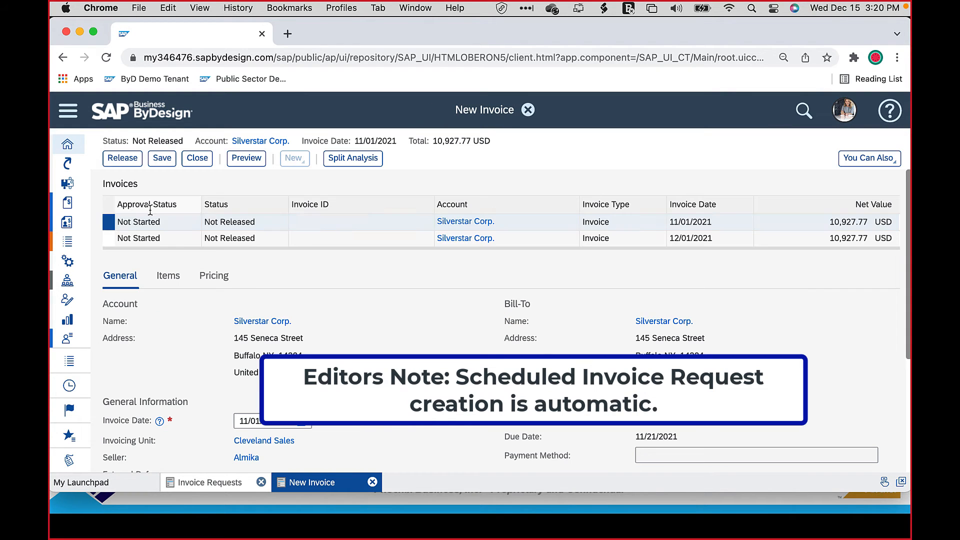
{"action": "left_click", "coordinate": [108, 238]}
{"action": "left_click", "coordinate": [127, 158]}
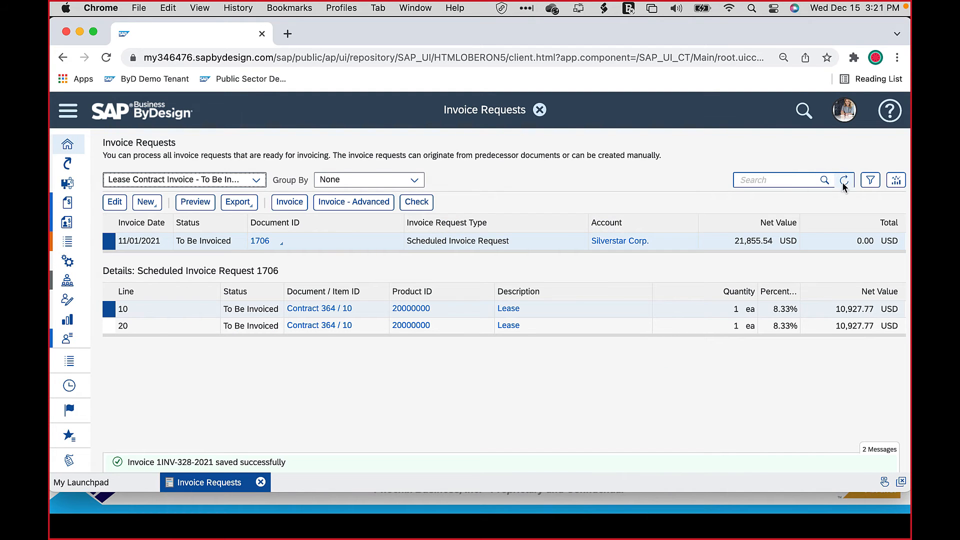
{"action": "left_click", "coordinate": [849, 181]}
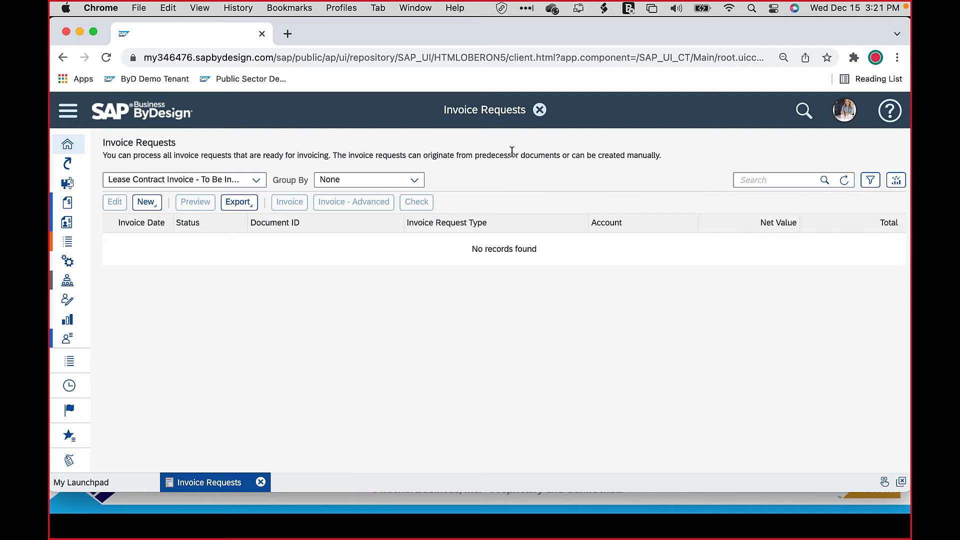
{"action": "left_click", "coordinate": [540, 111]}
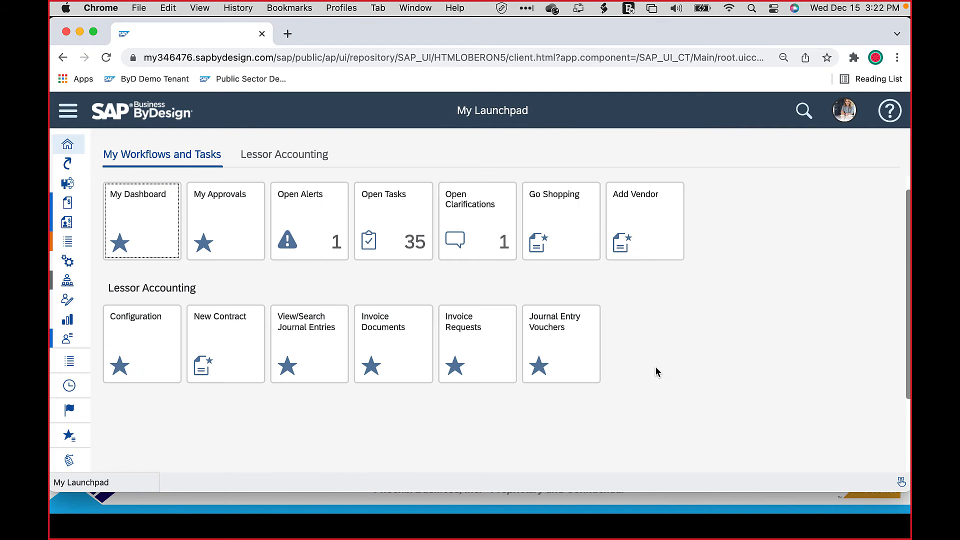
Search all invoice documents for contract 364.
{"action": "left_click", "coordinate": [370, 339]}
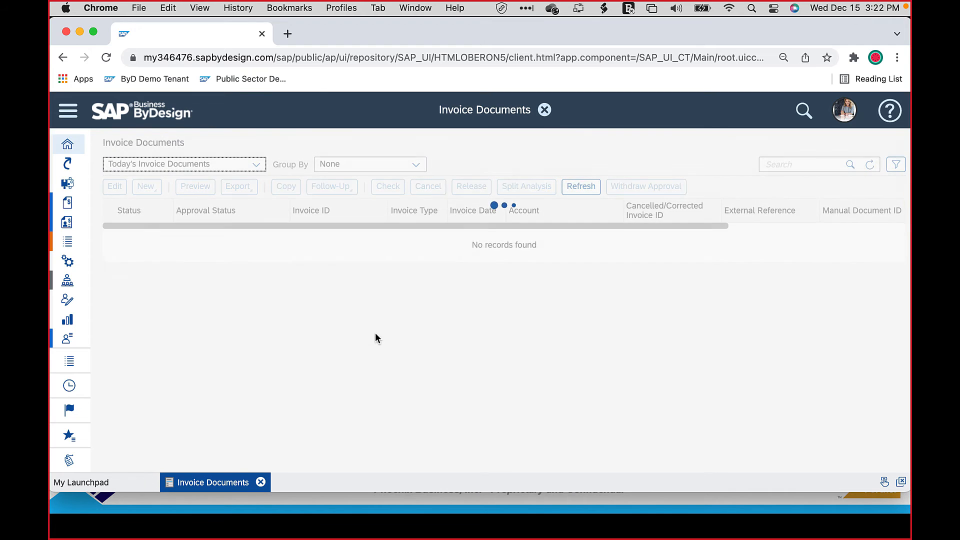
{"action": "left_click", "coordinate": [256, 165]}
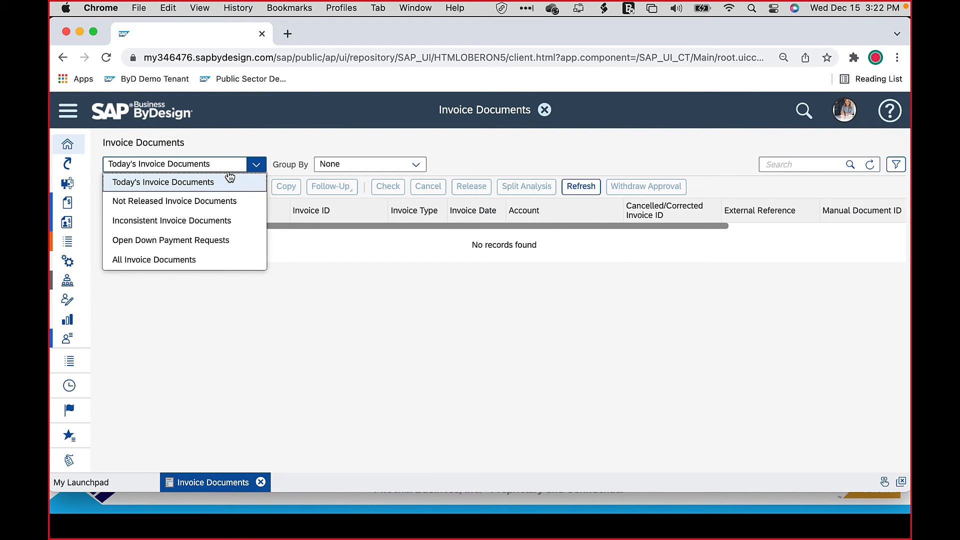
{"action": "left_click", "coordinate": [203, 259]}
{"action": "type", "text": "364"}
{"action": "key", "text": "Return"}
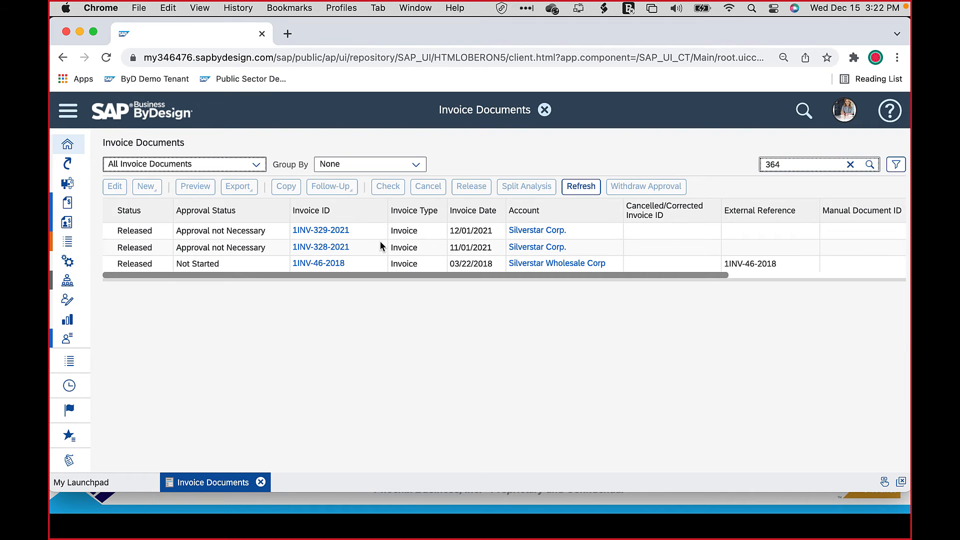
Review the 11/01/2021 Silverstar Corp. invoice's items, document flow and journal entry line items, and close the documents.
{"action": "left_click", "coordinate": [379, 247]}
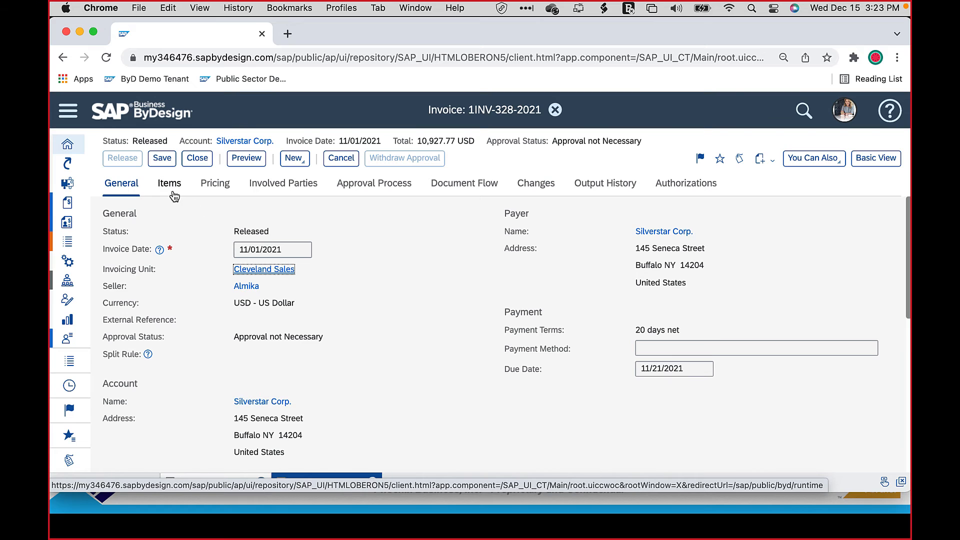
{"action": "left_click", "coordinate": [173, 193]}
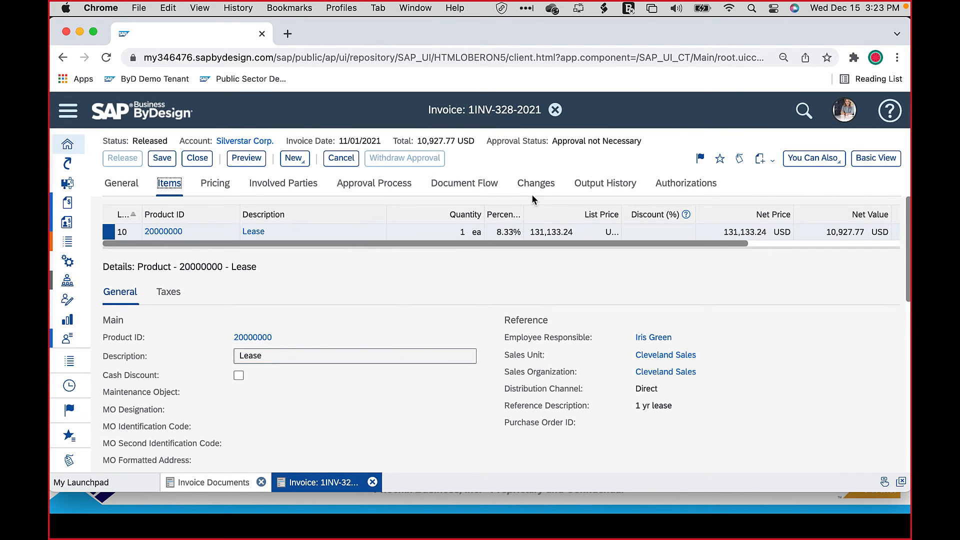
{"action": "left_click", "coordinate": [487, 185]}
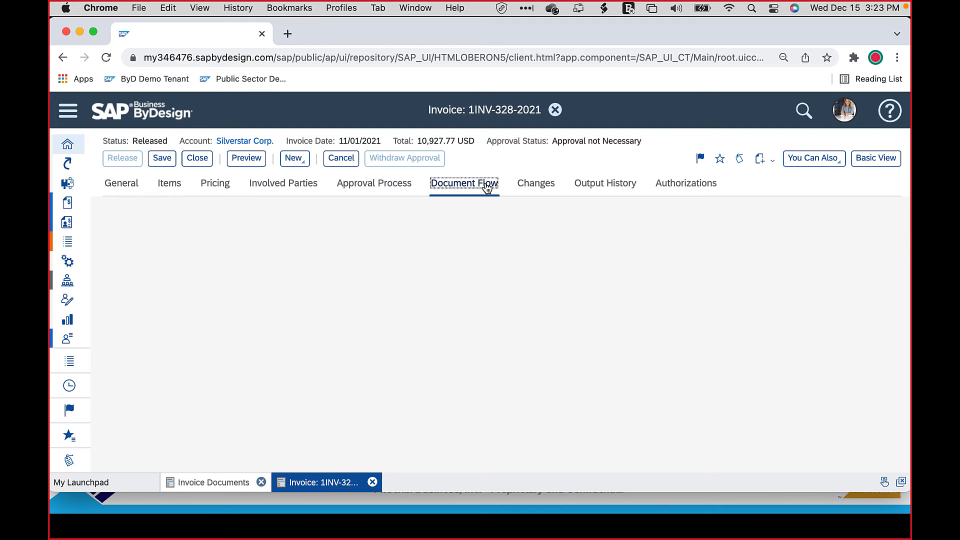
{"action": "scroll", "coordinate": [496, 262], "scroll_direction": "down", "scroll_amount": 1}
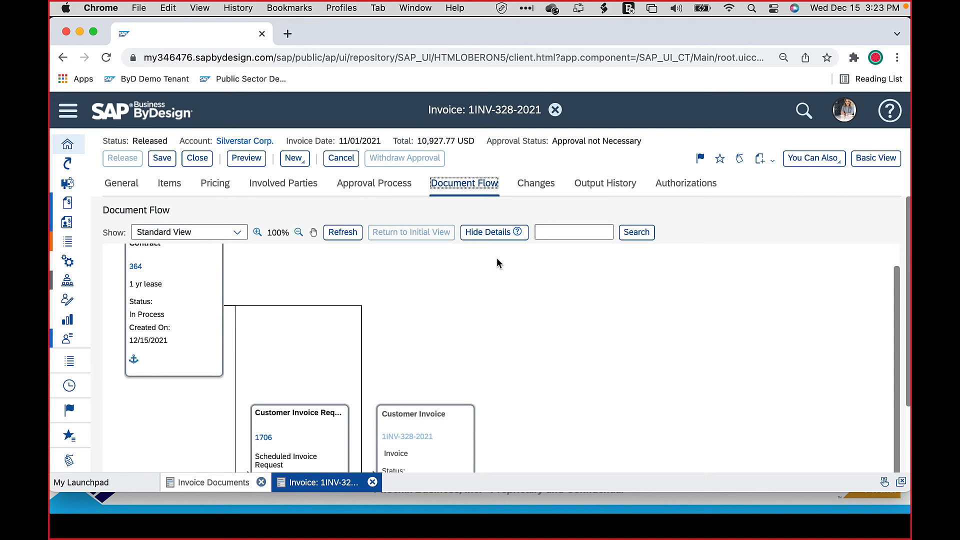
{"action": "scroll", "coordinate": [508, 354], "scroll_direction": "down", "scroll_amount": 1}
{"action": "scroll", "coordinate": [505, 371], "scroll_direction": "up", "scroll_amount": 1}
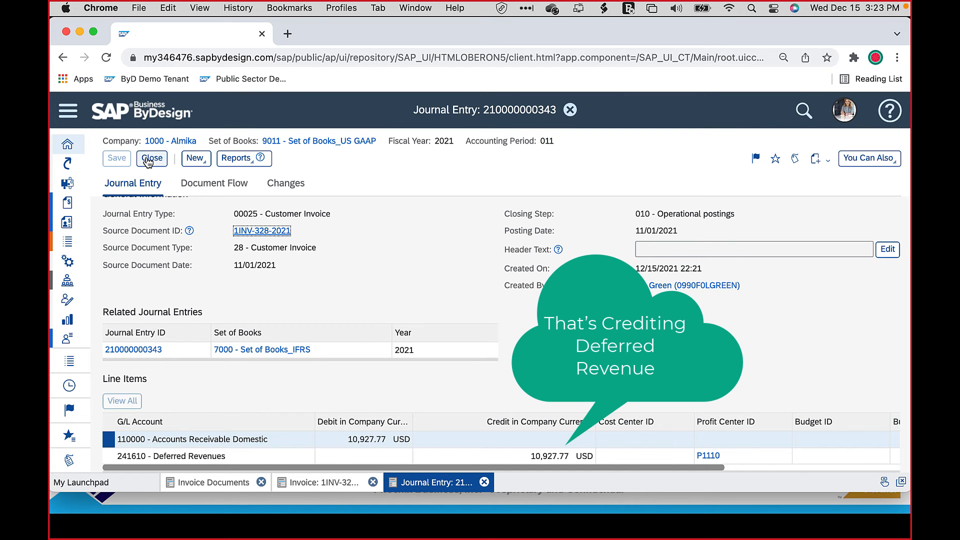
{"action": "left_click", "coordinate": [152, 158]}
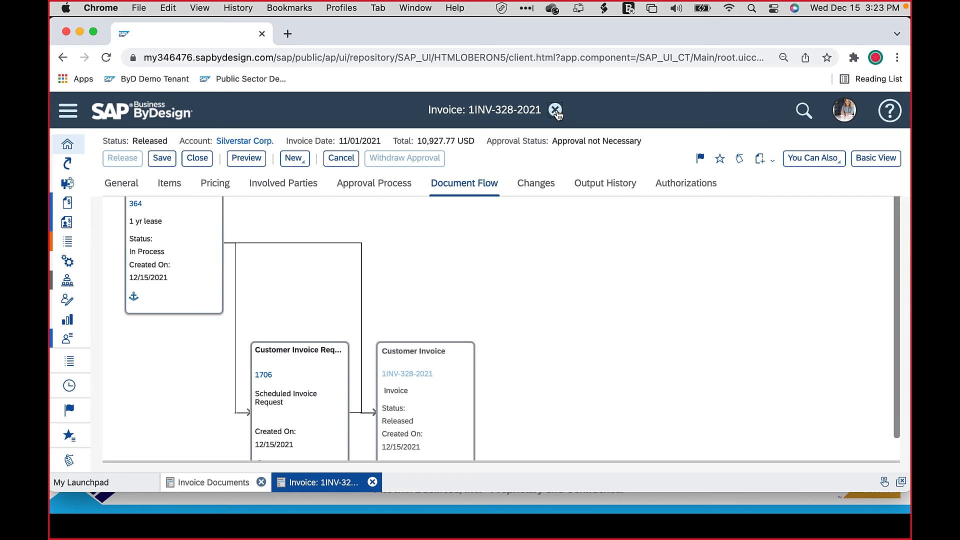
{"action": "left_click", "coordinate": [555, 110]}
{"action": "left_click", "coordinate": [543, 109]}
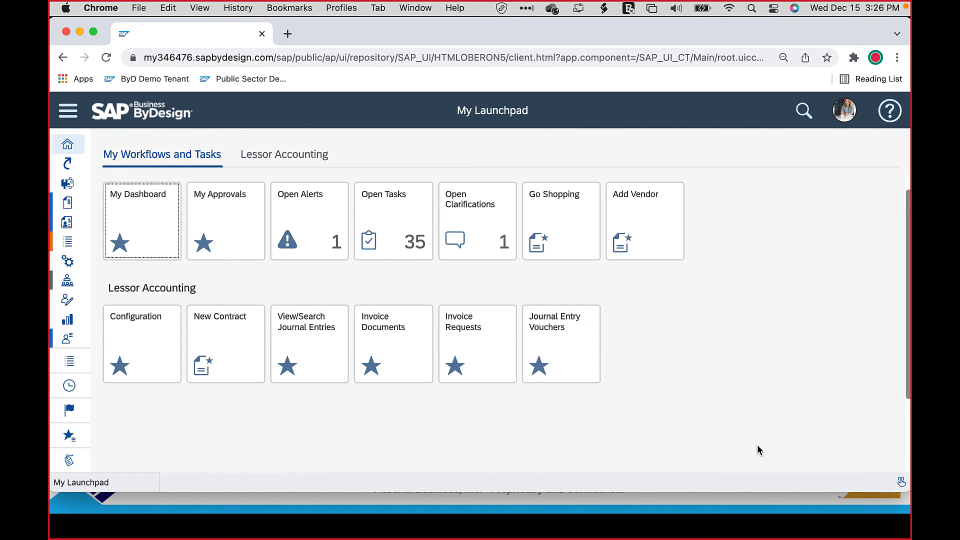
Show the Lease Accounting Vouchers and check the line items of the lease and interest component vouchers.
{"action": "left_click", "coordinate": [544, 343]}
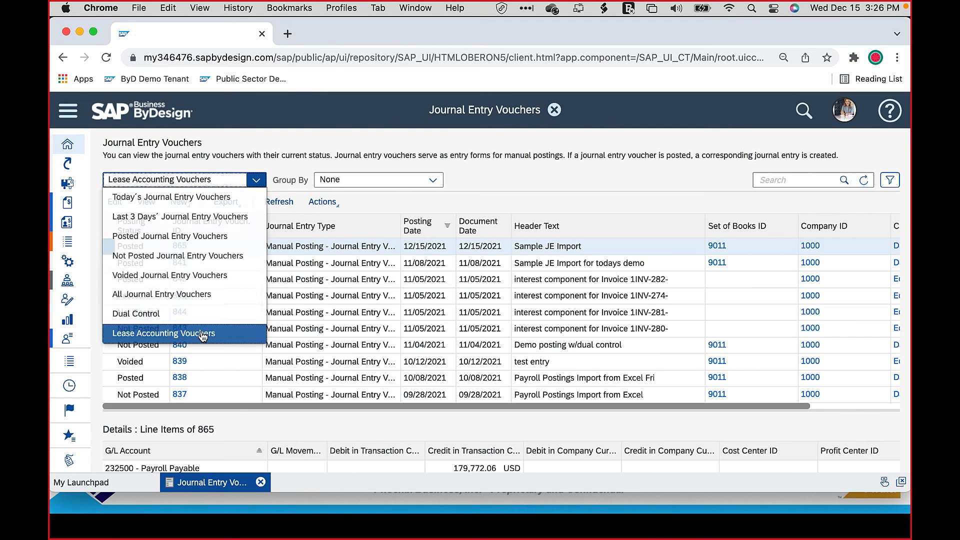
{"action": "left_click", "coordinate": [210, 332]}
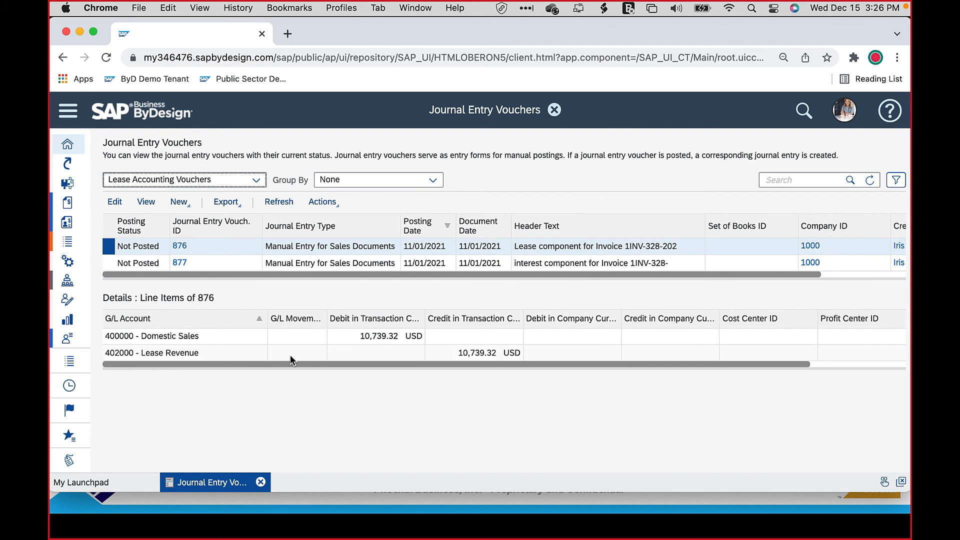
{"action": "left_click", "coordinate": [245, 262]}
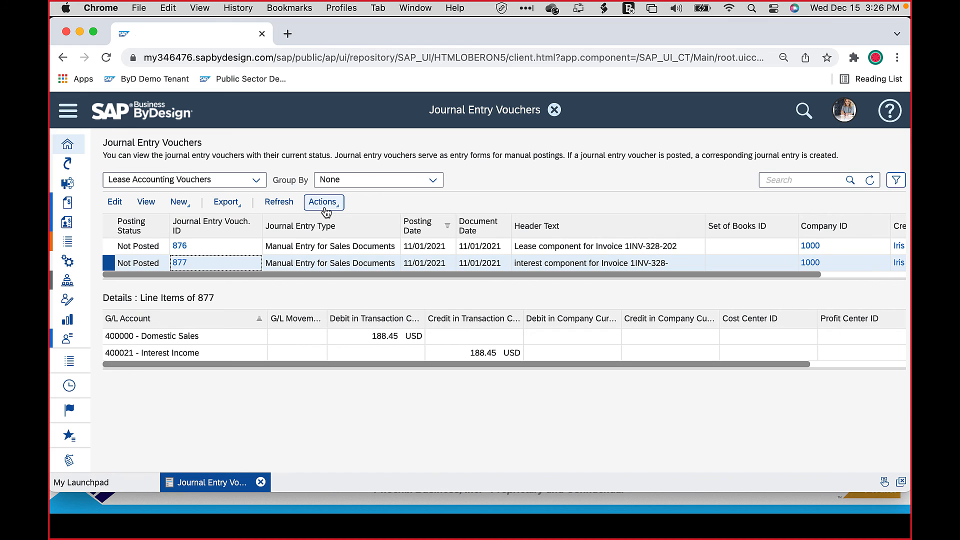
Post the lease component and interest component journal entry vouchers for invoice 1INV-328-2021.
{"action": "left_click", "coordinate": [238, 241]}
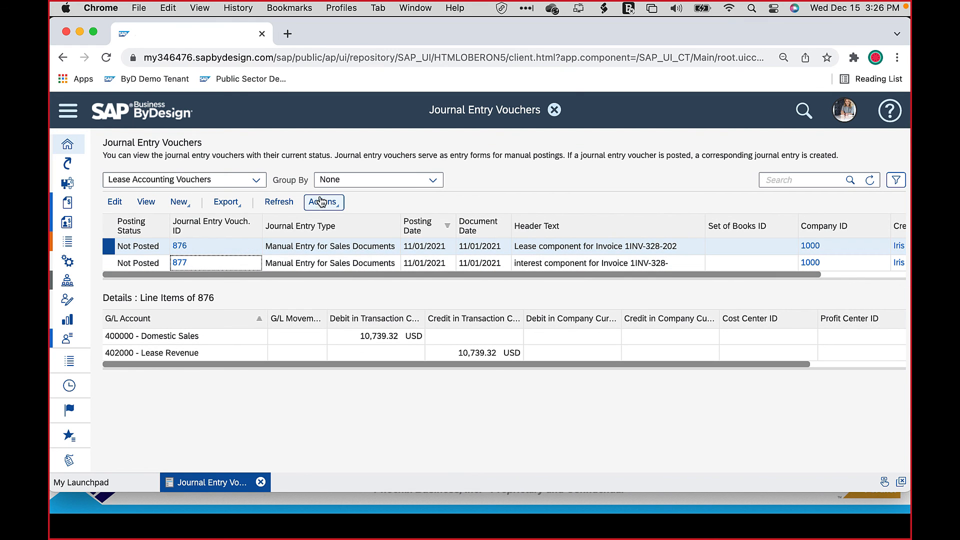
{"action": "left_click", "coordinate": [323, 202]}
{"action": "left_click", "coordinate": [318, 220]}
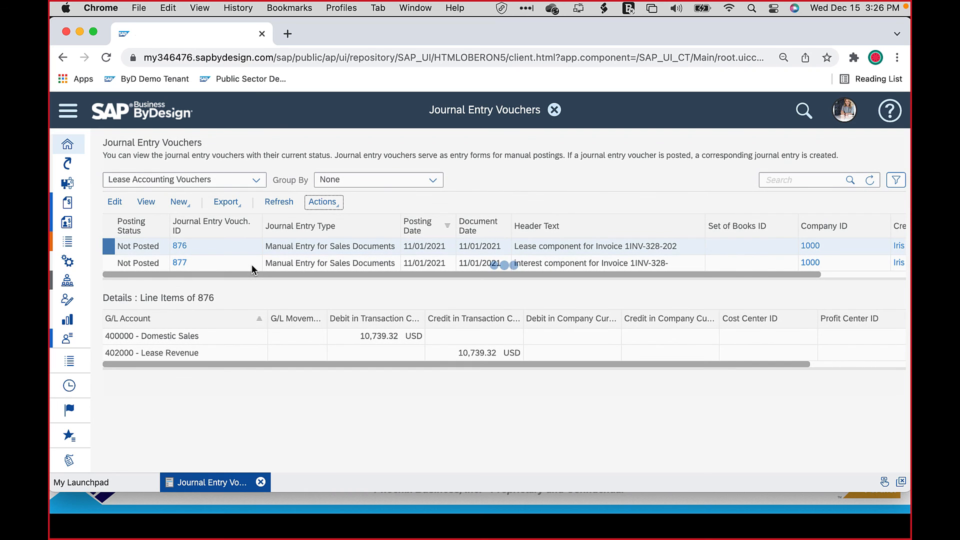
{"action": "left_click", "coordinate": [254, 266]}
{"action": "left_click", "coordinate": [318, 203]}
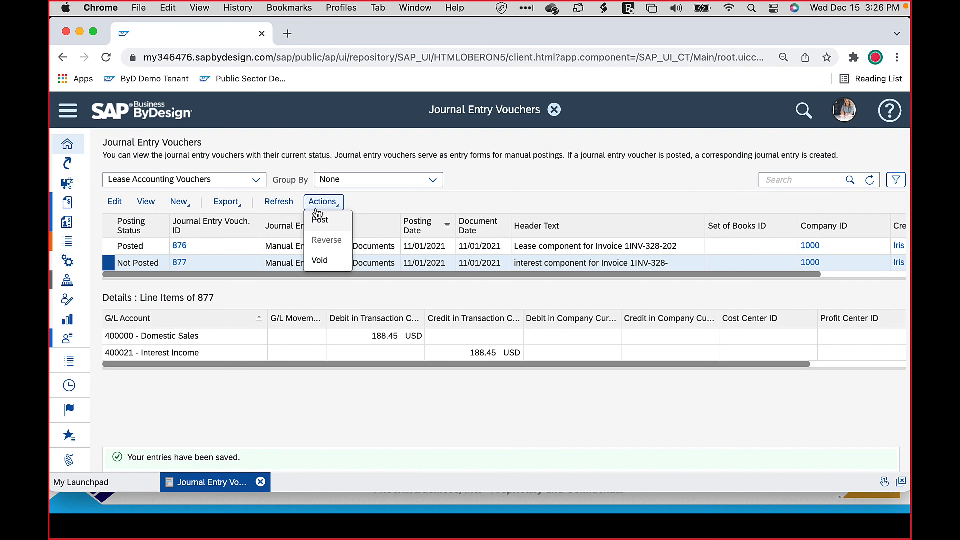
{"action": "left_click", "coordinate": [318, 220]}
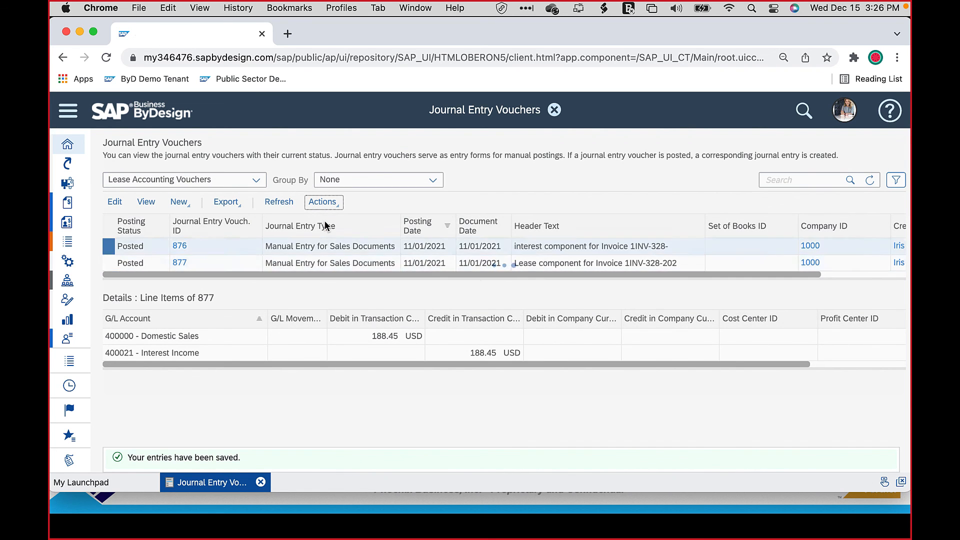